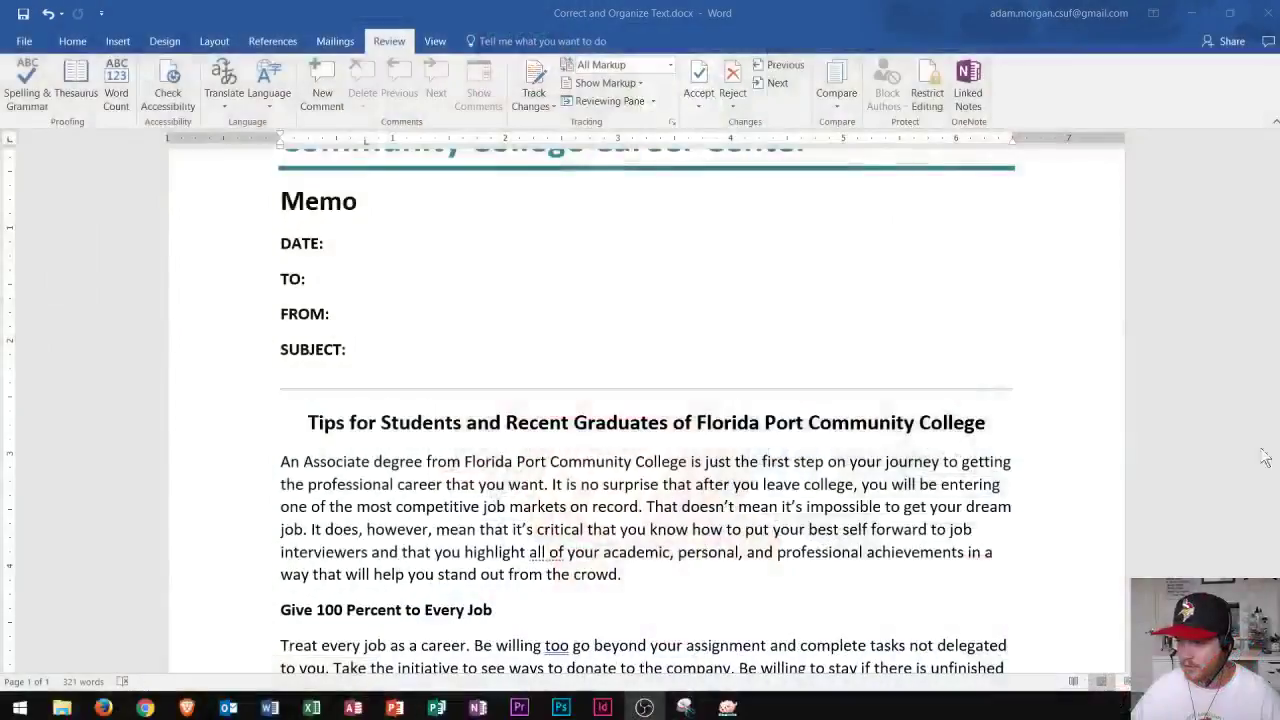
Run Spelling & Grammar, accepting 'all' for 'all of' and 'to' for 'too'
click(365, 279)
scroll(457, 431, up, 2)
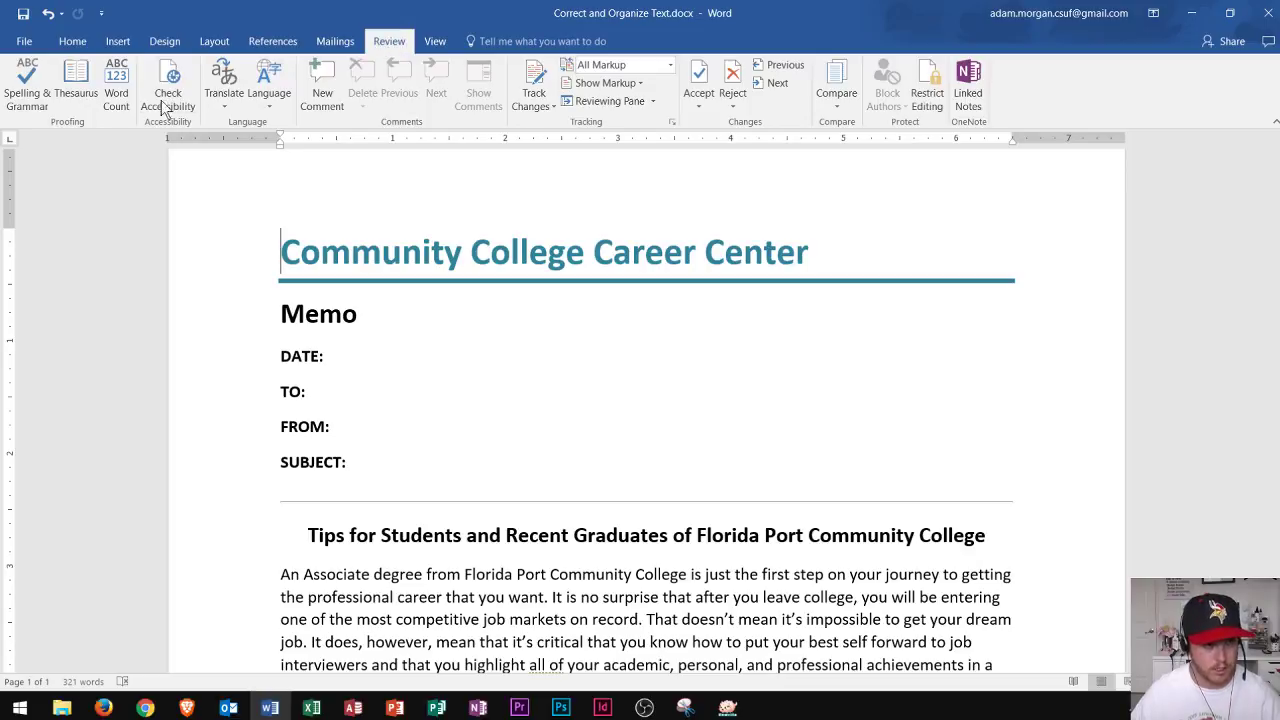
click(28, 92)
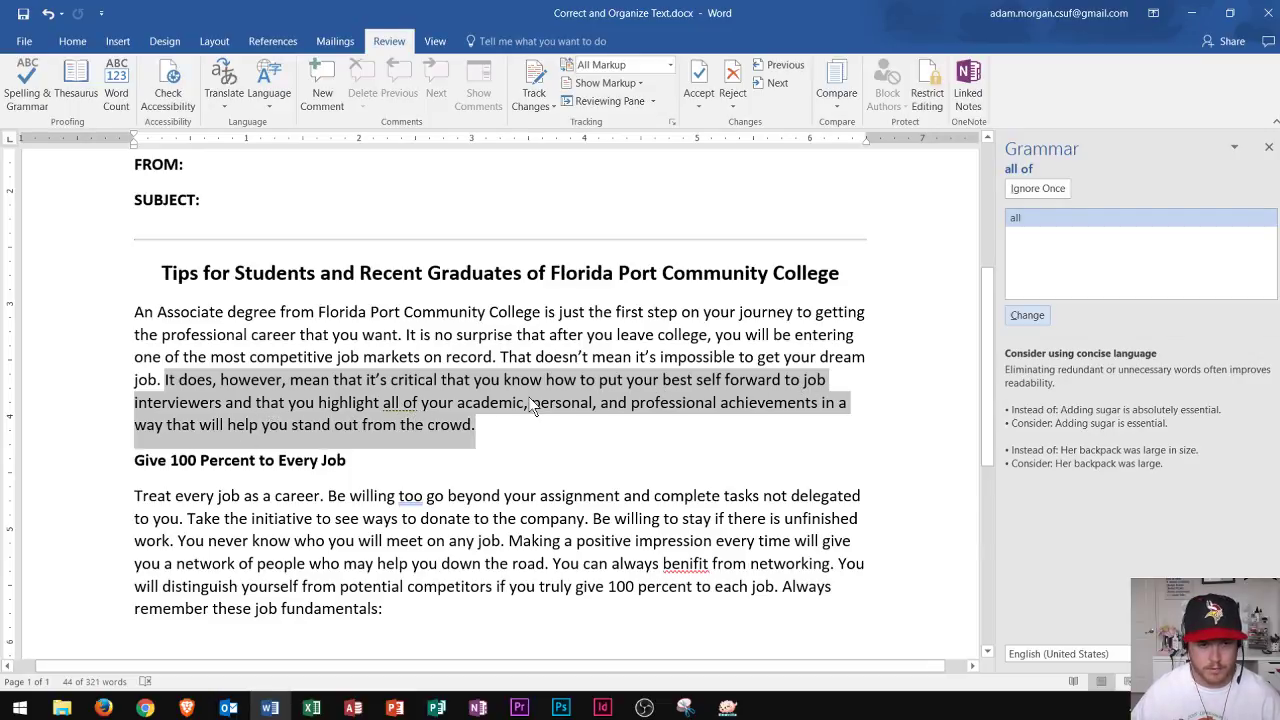
click(1041, 316)
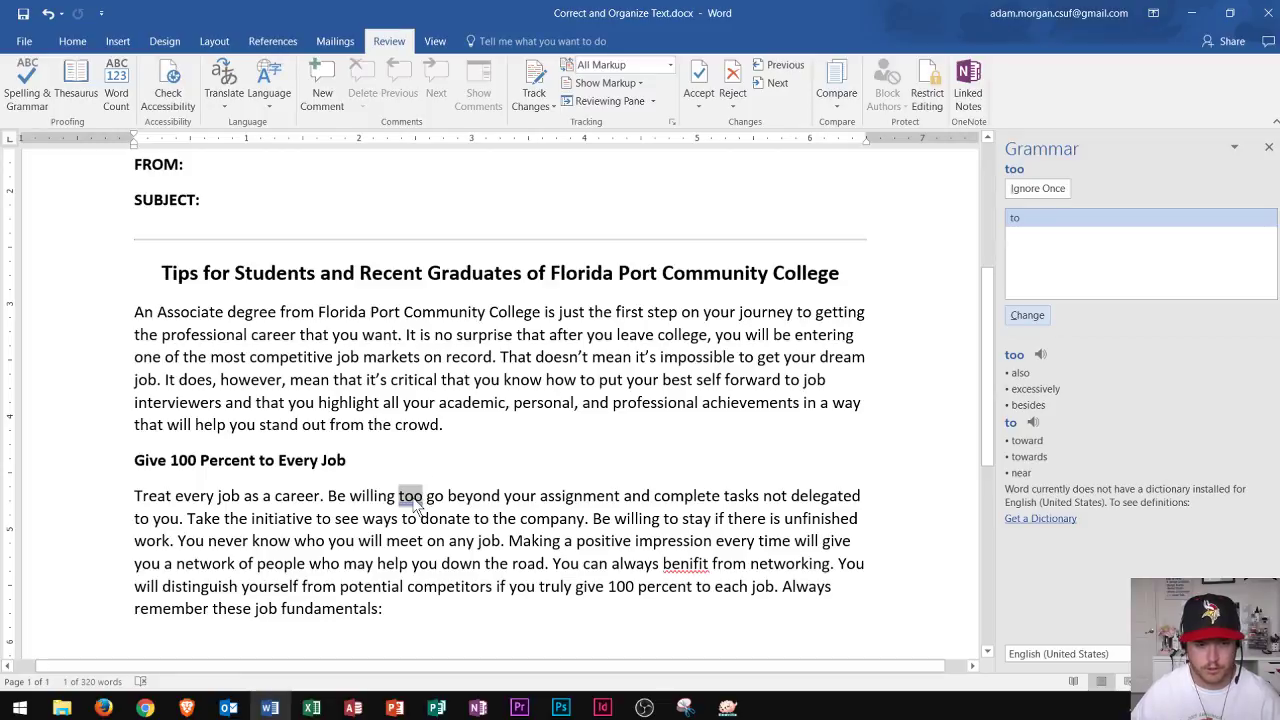
click(1030, 316)
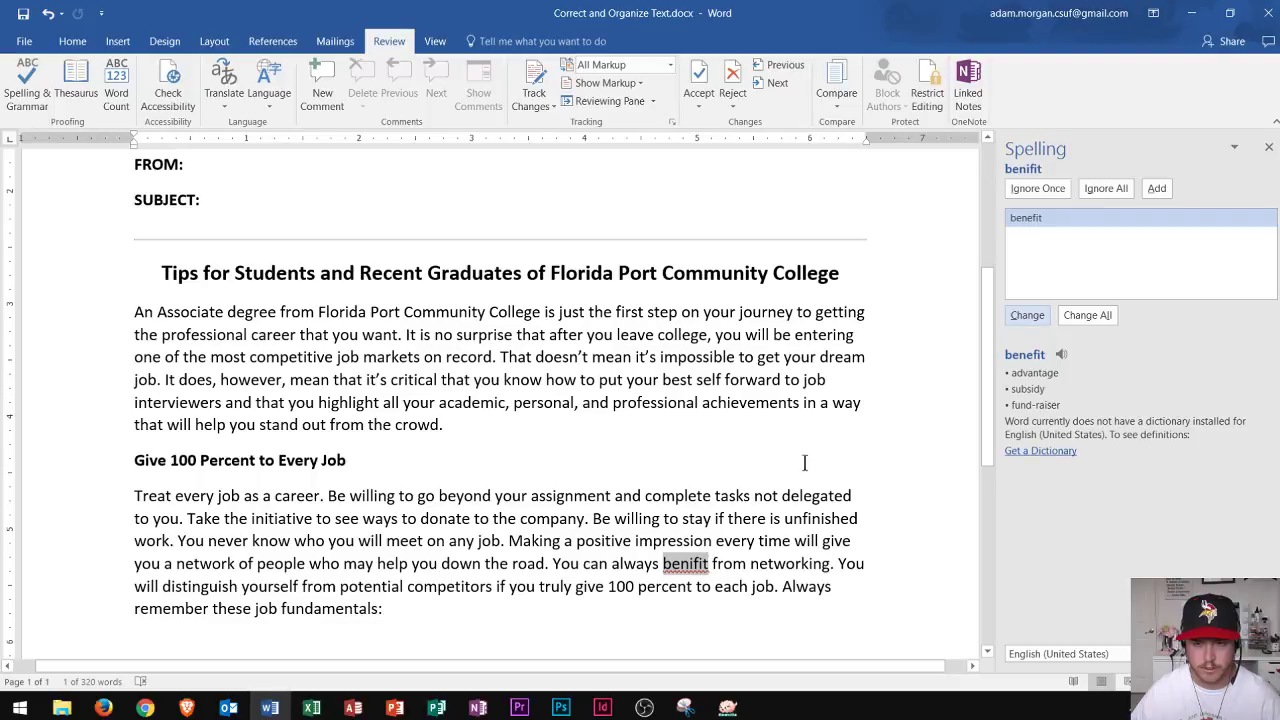
Accept the fixes benifit→benefit, Deans→Dean's, guidence→guidance and interveiw→interview
click(1031, 216)
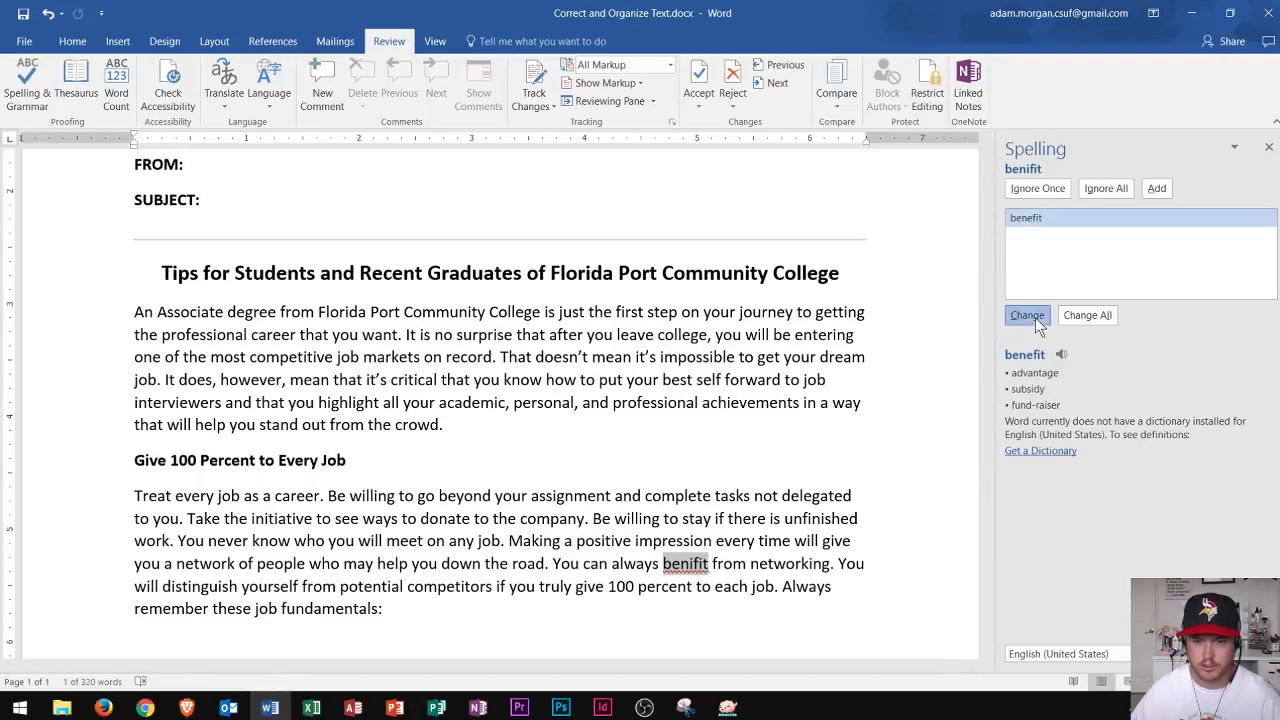
click(1035, 317)
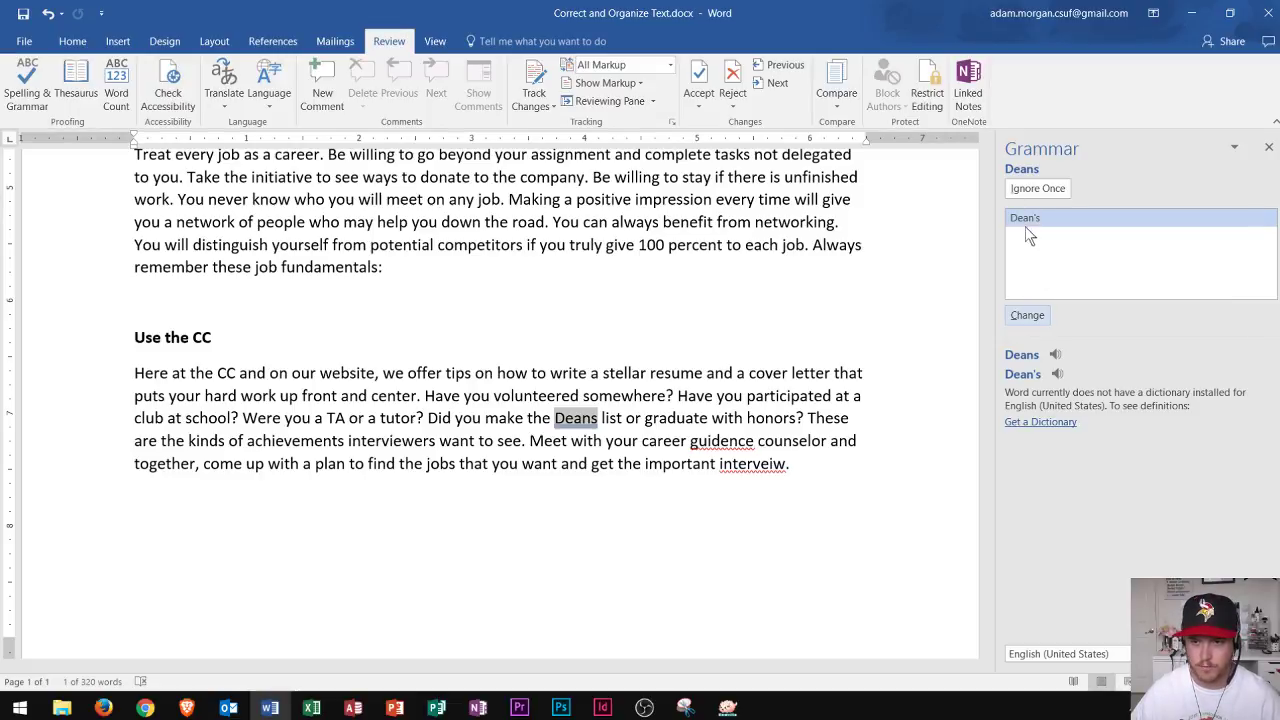
click(1027, 316)
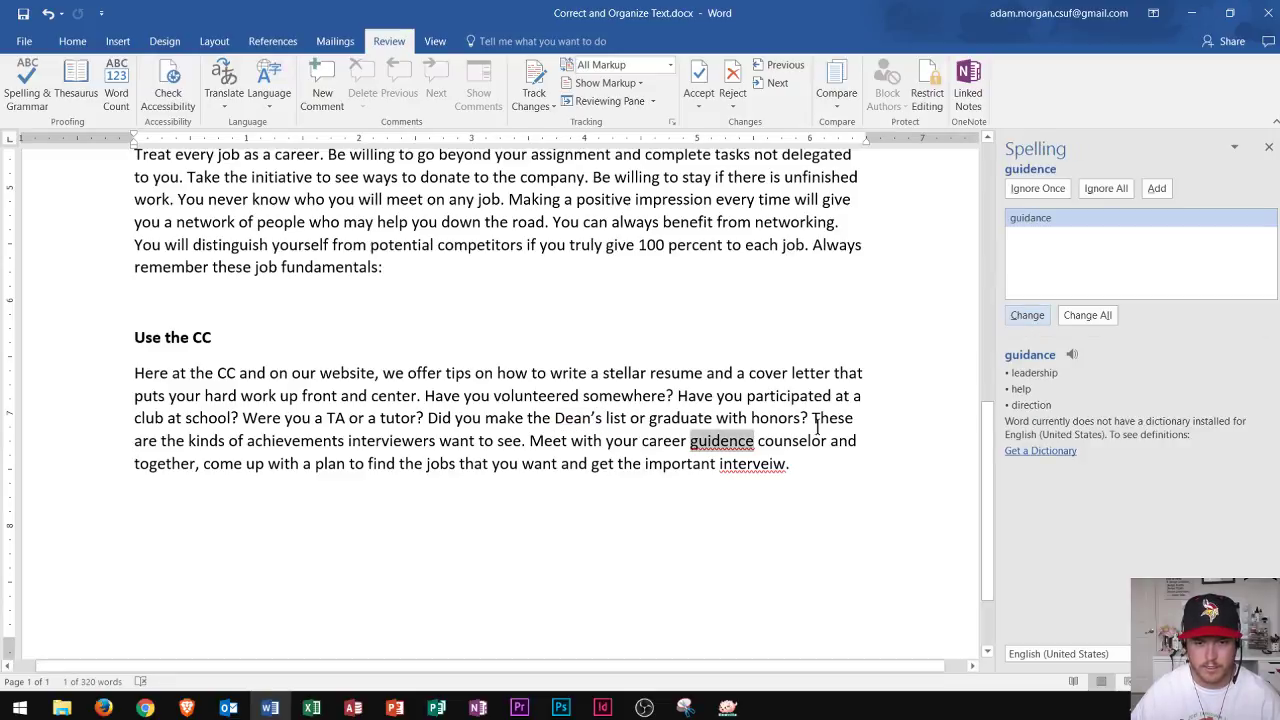
click(1034, 317)
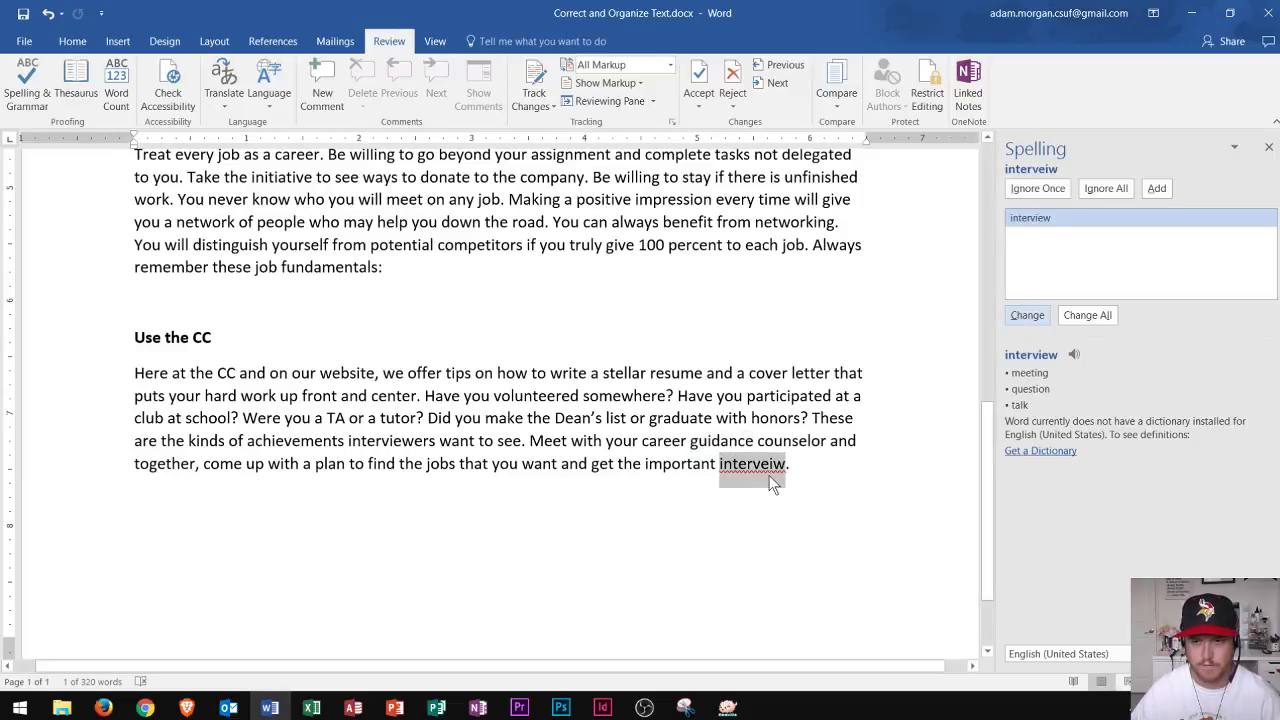
click(1028, 315)
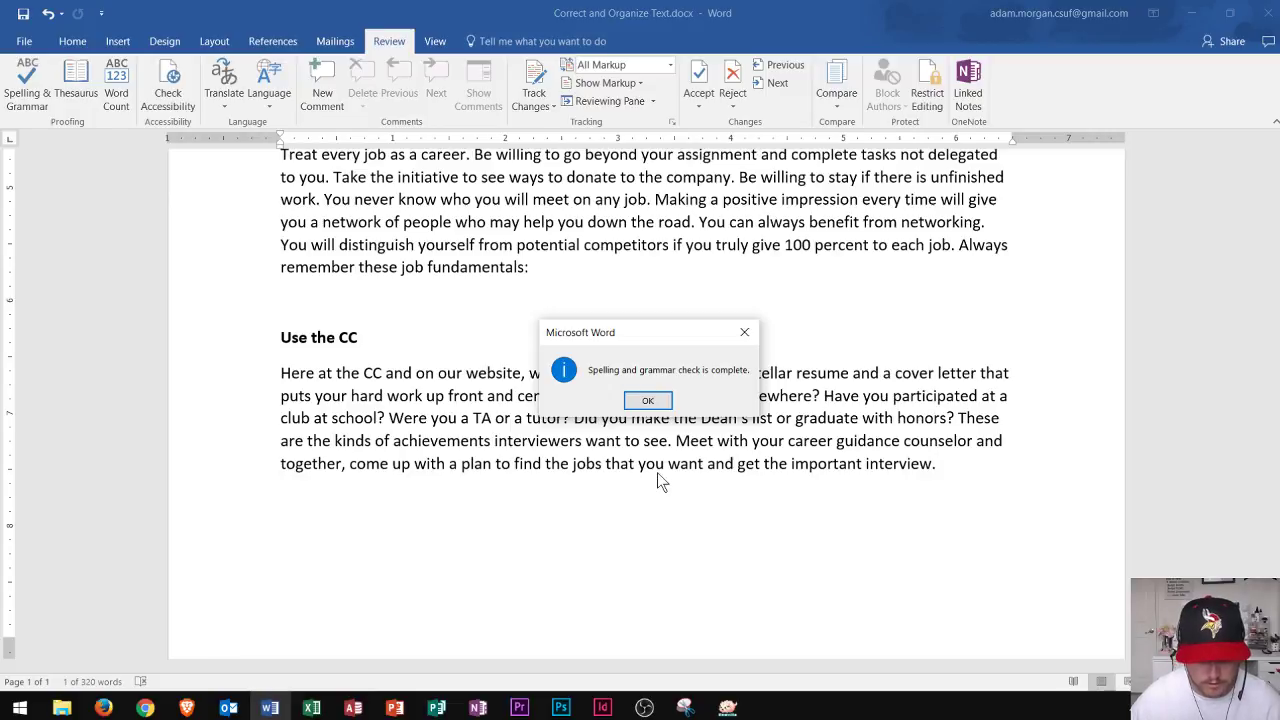
Close the check-complete message and review the 'Give 100 Percent to Every Job' section
click(647, 401)
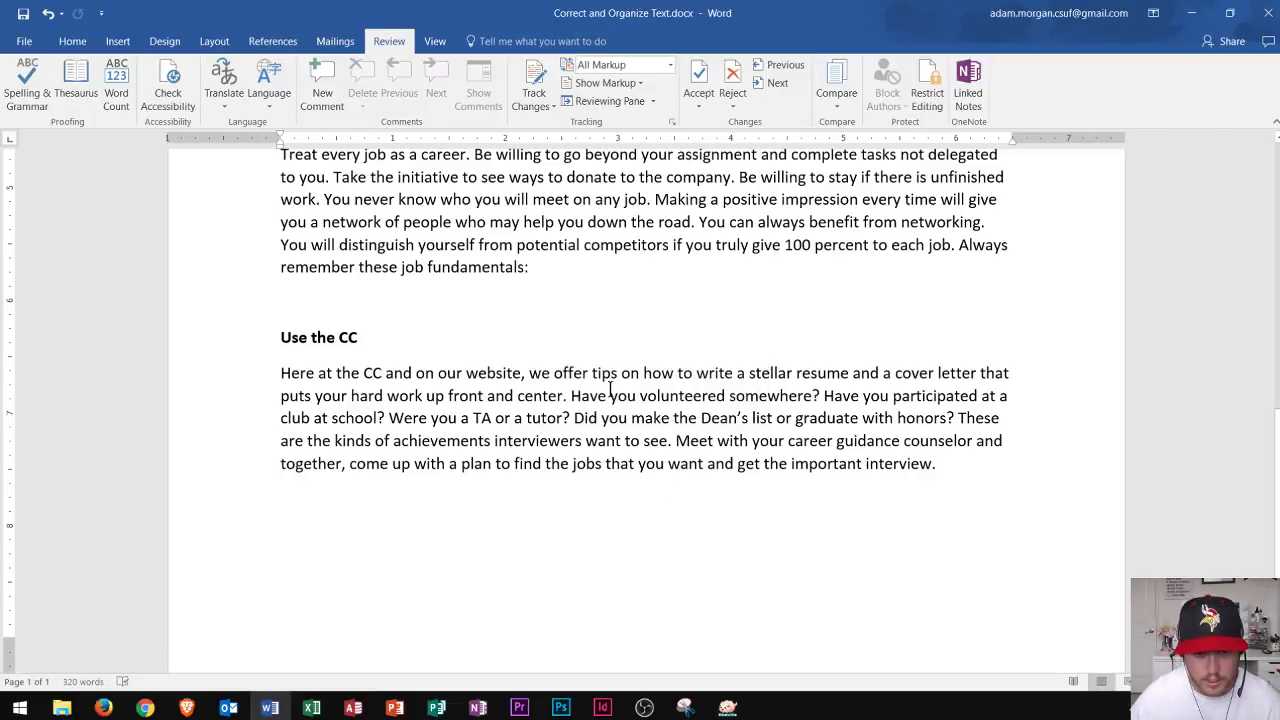
scroll(610, 390, up, 2)
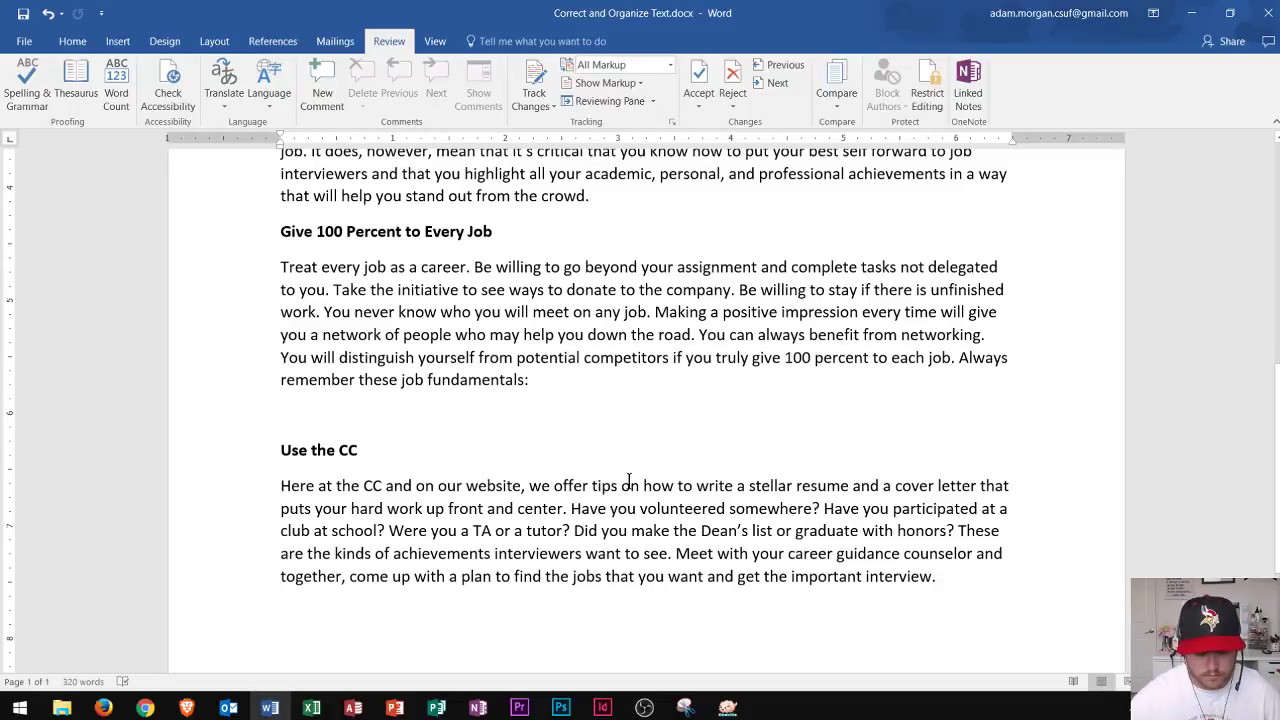
click(584, 333)
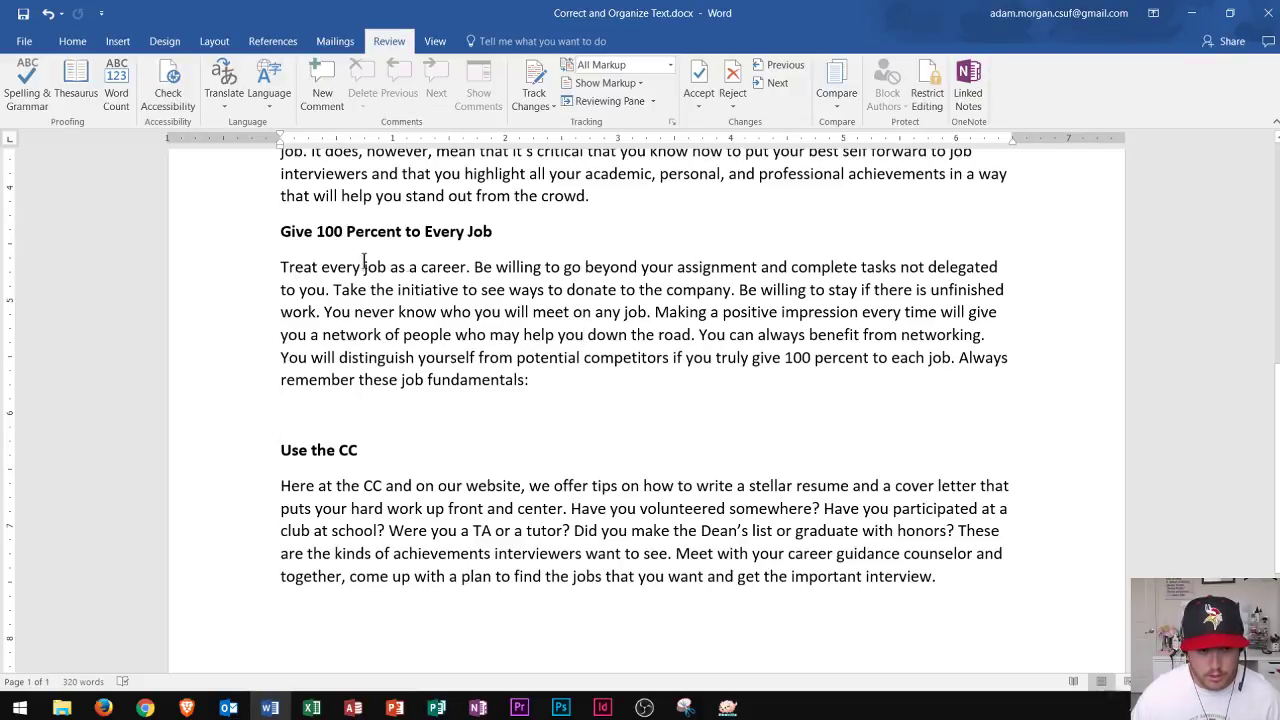
drag(281, 270, 408, 270)
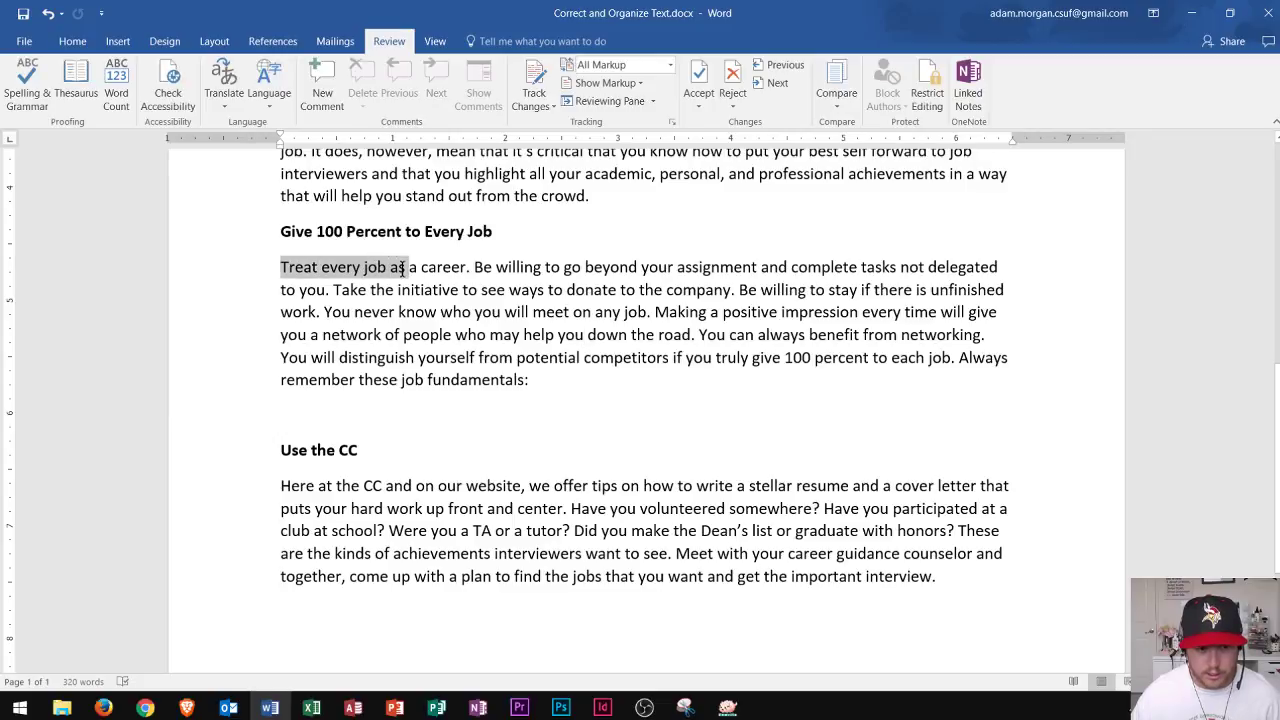
click(845, 325)
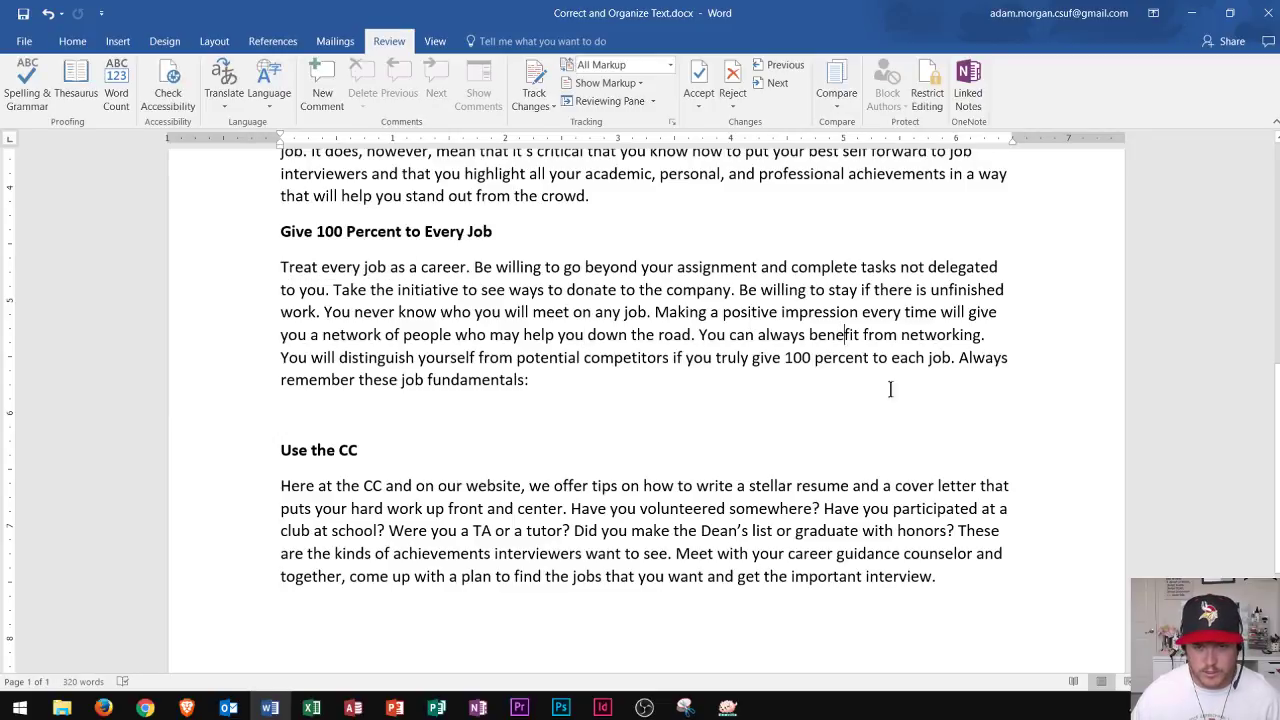
scroll(780, 330, down, 2)
scroll(677, 455, up, 2)
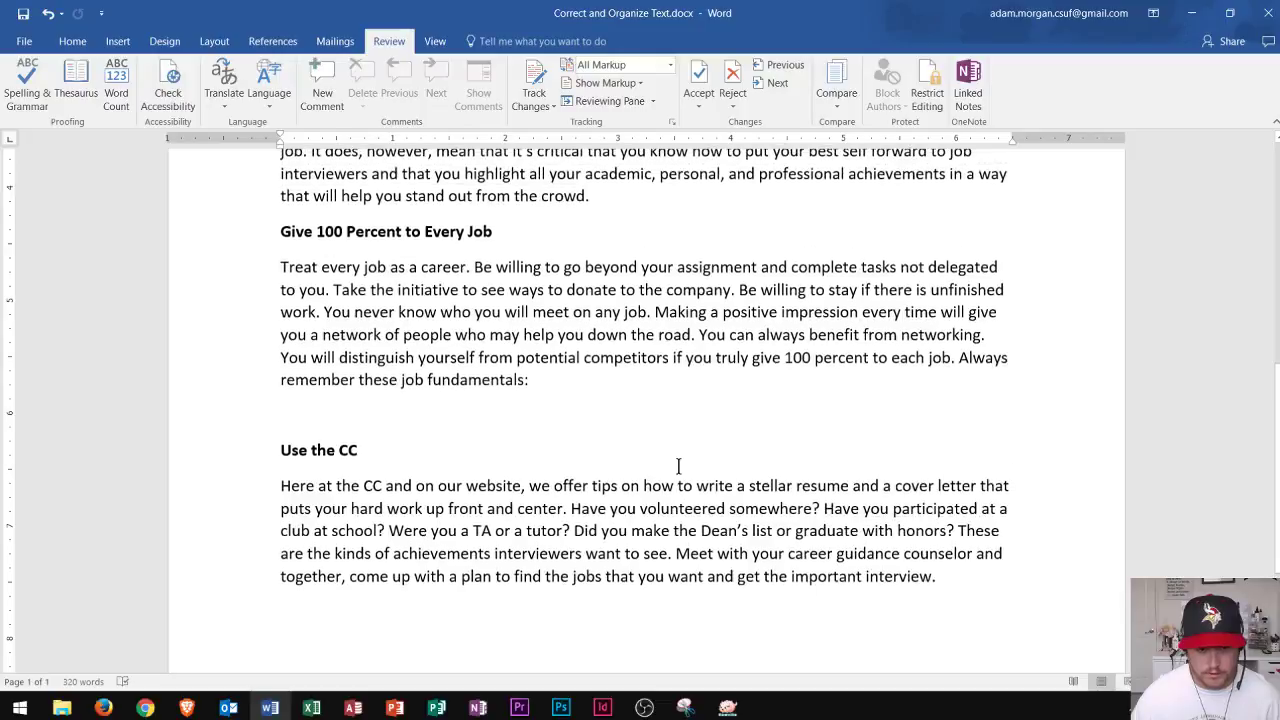
key(ctrl+f)
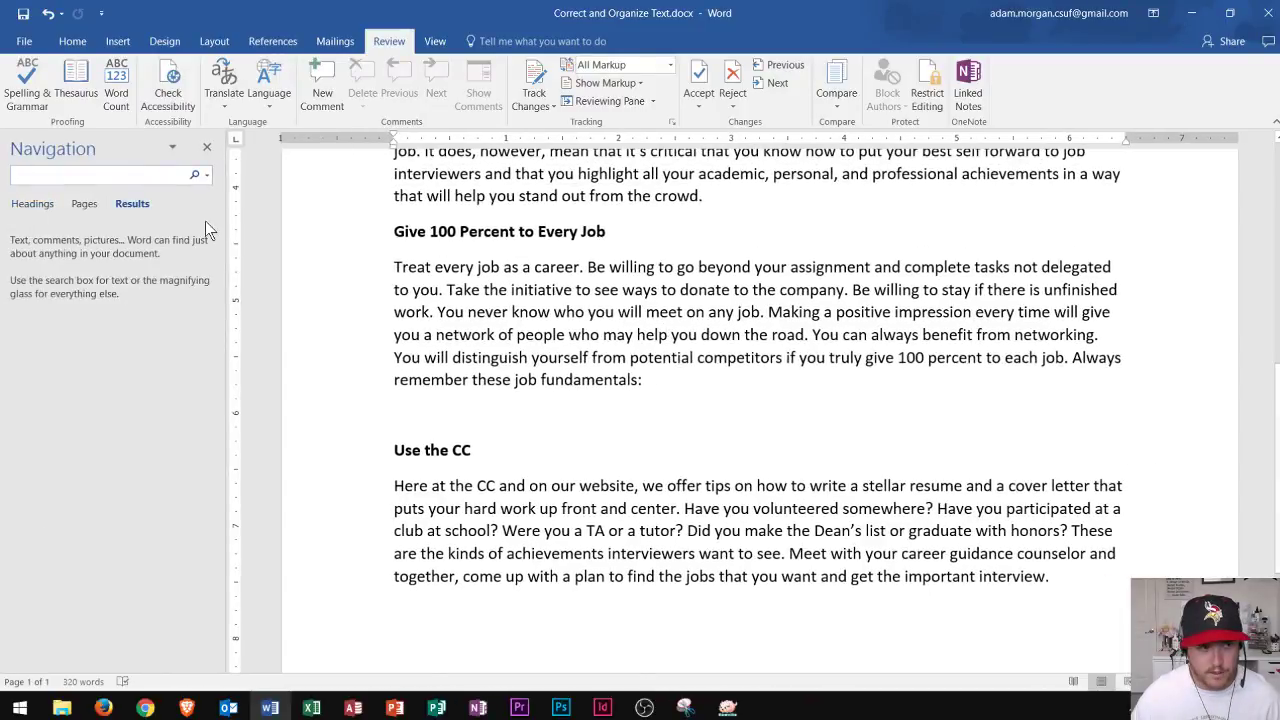
text(treat every job)
key(Return)
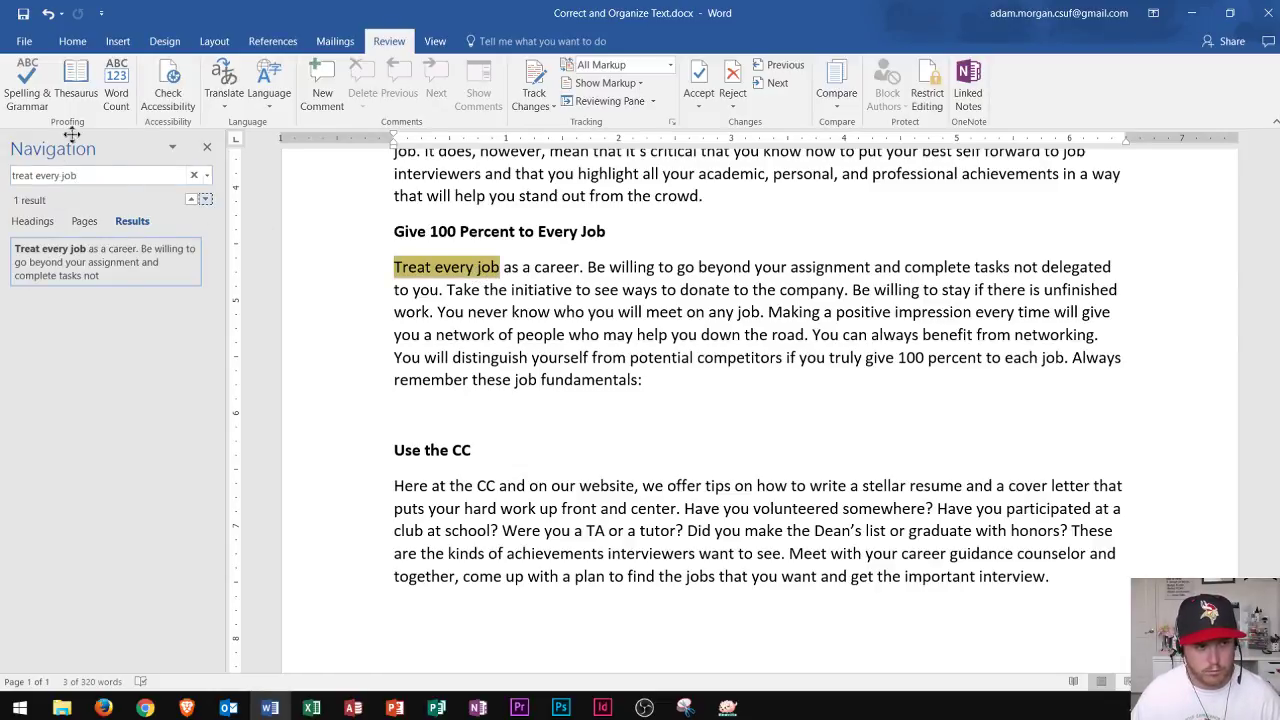
click(207, 152)
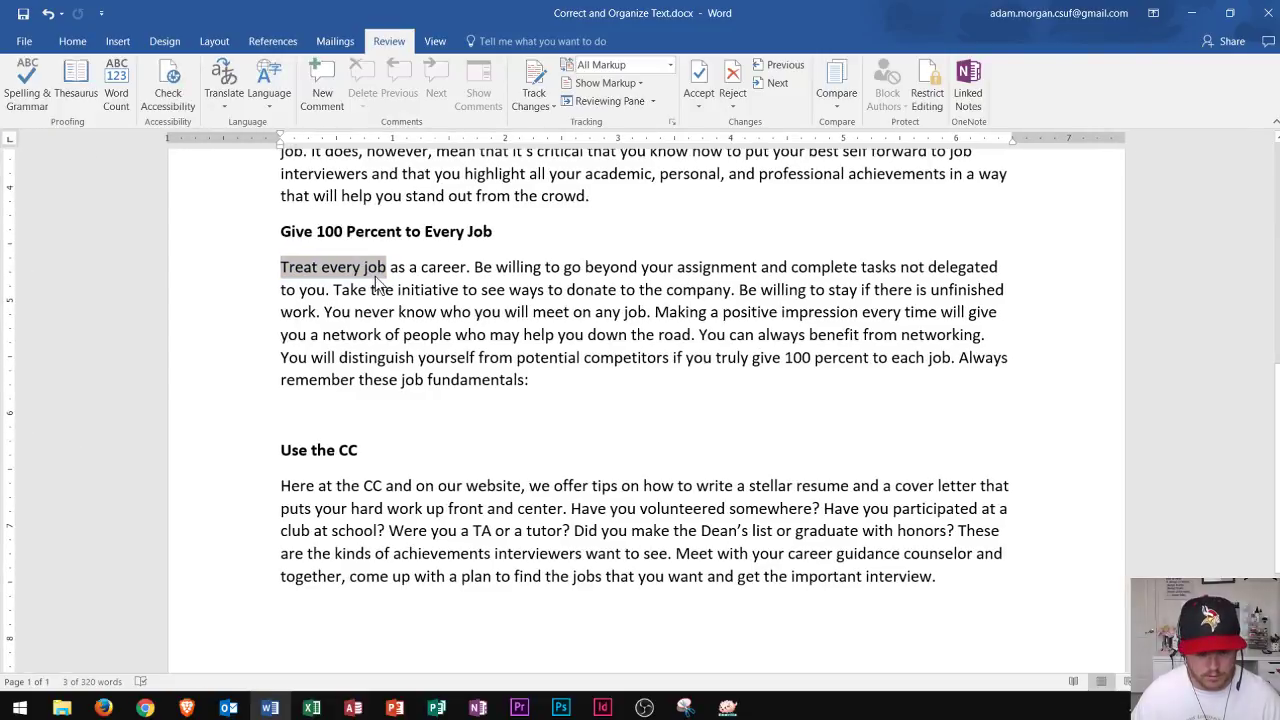
click(375, 277)
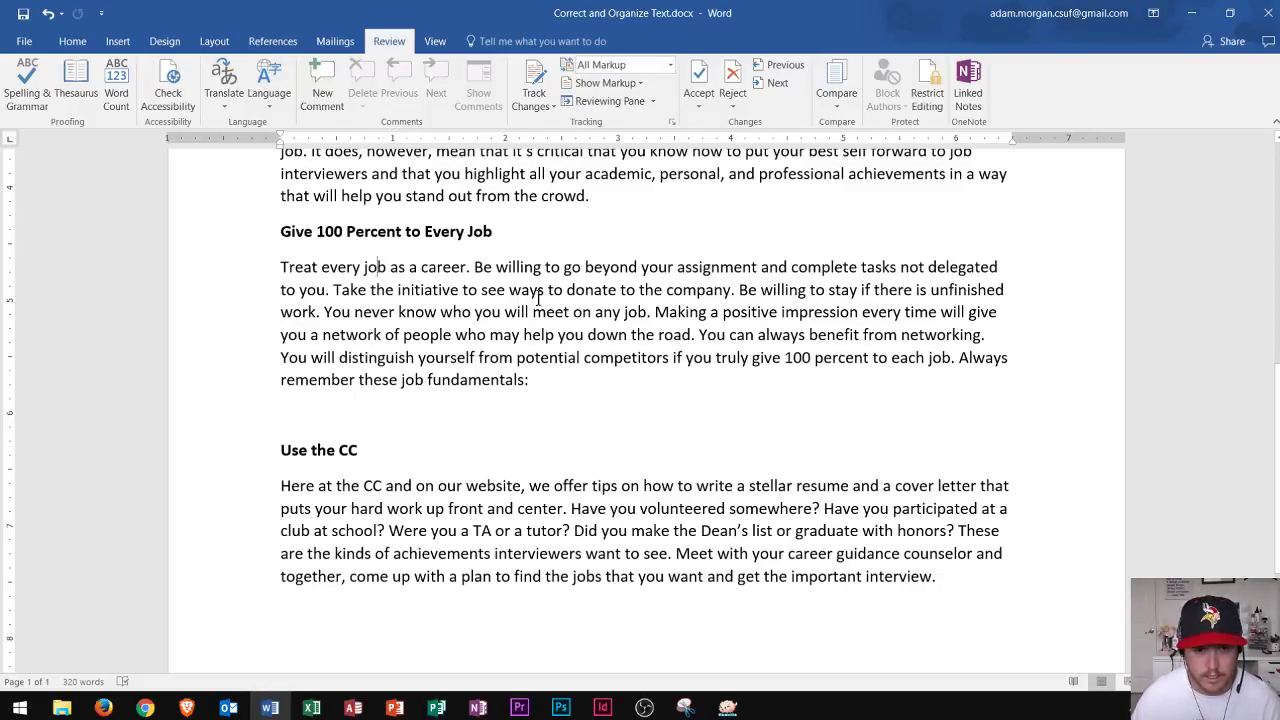
click(595, 289)
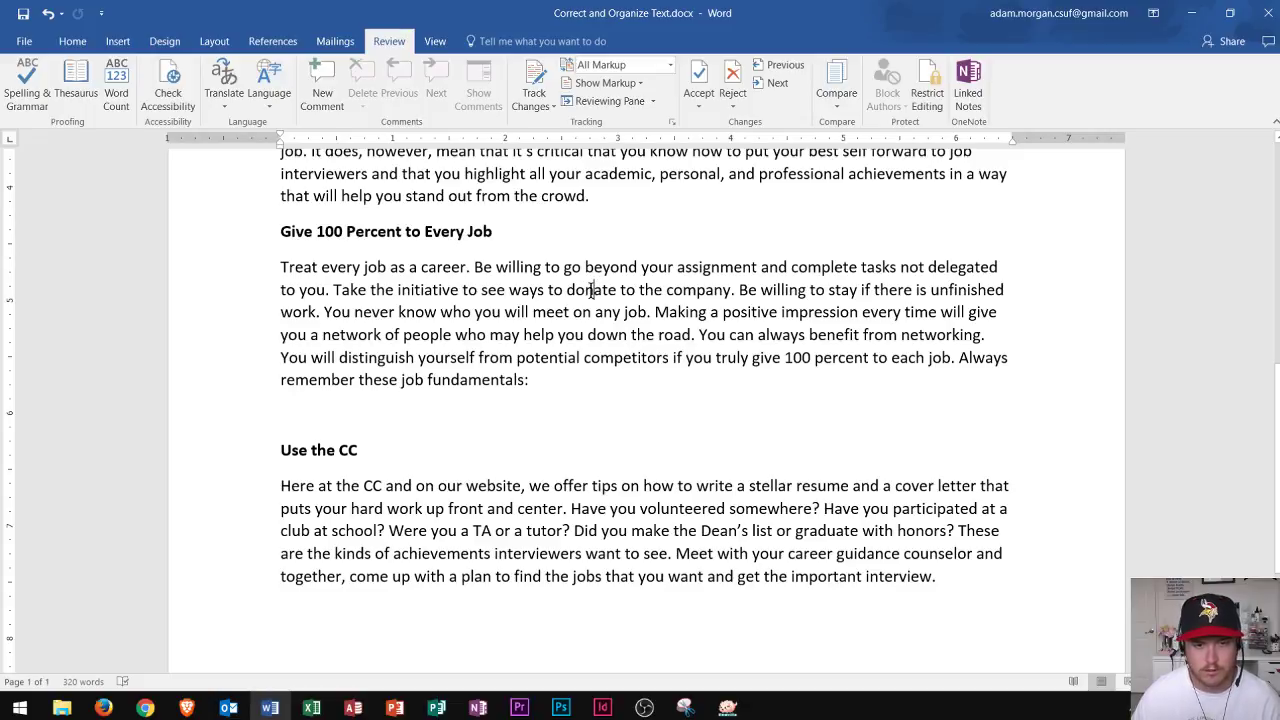
double_click(588, 290)
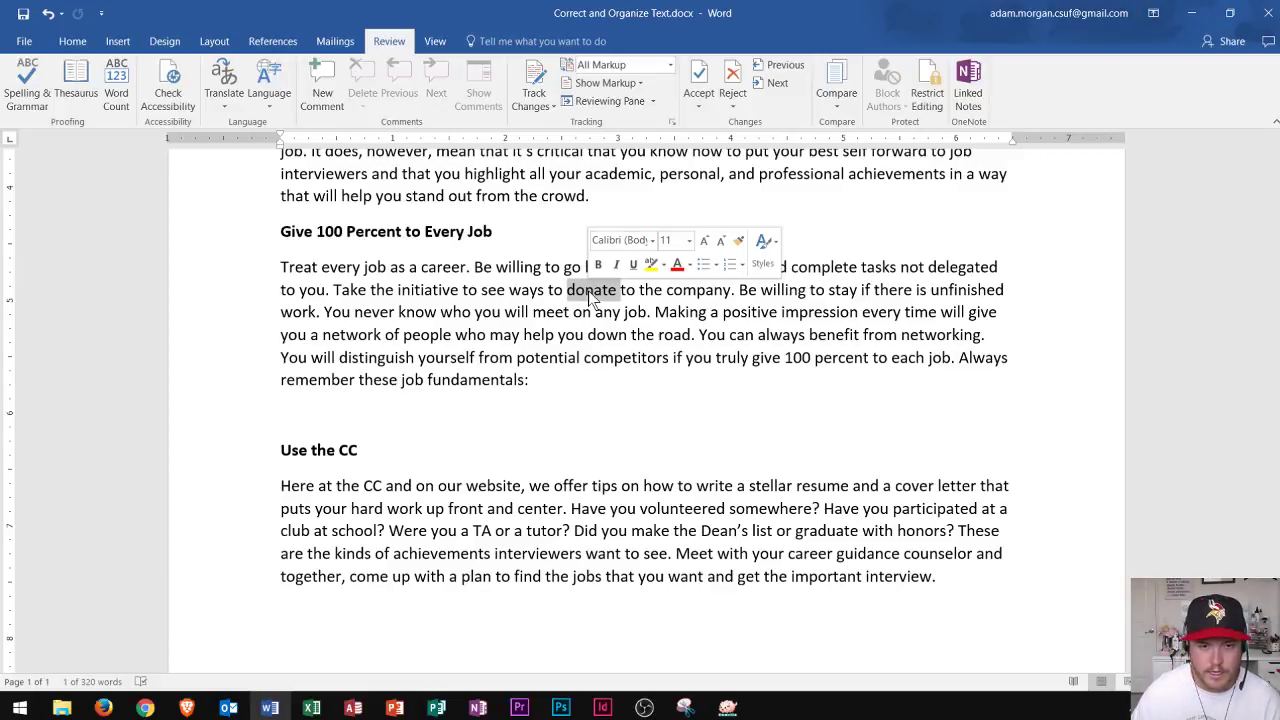
right_click(592, 296)
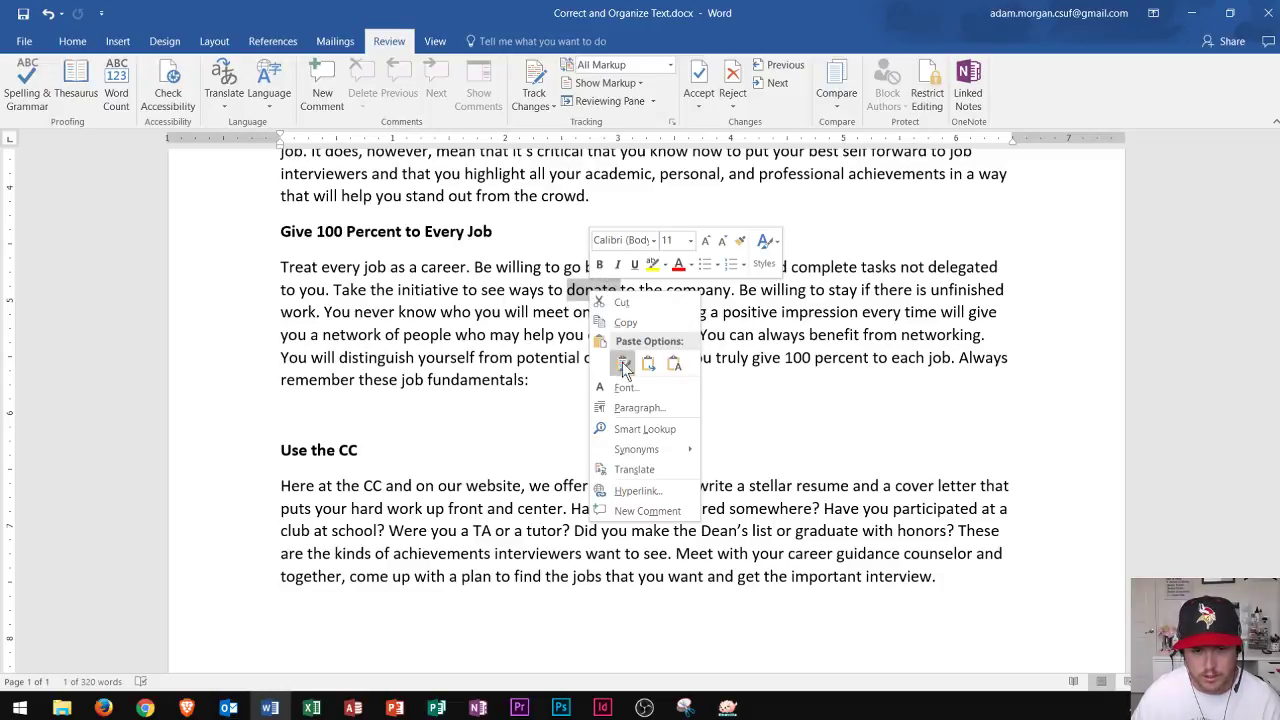
mouse_move(676, 454)
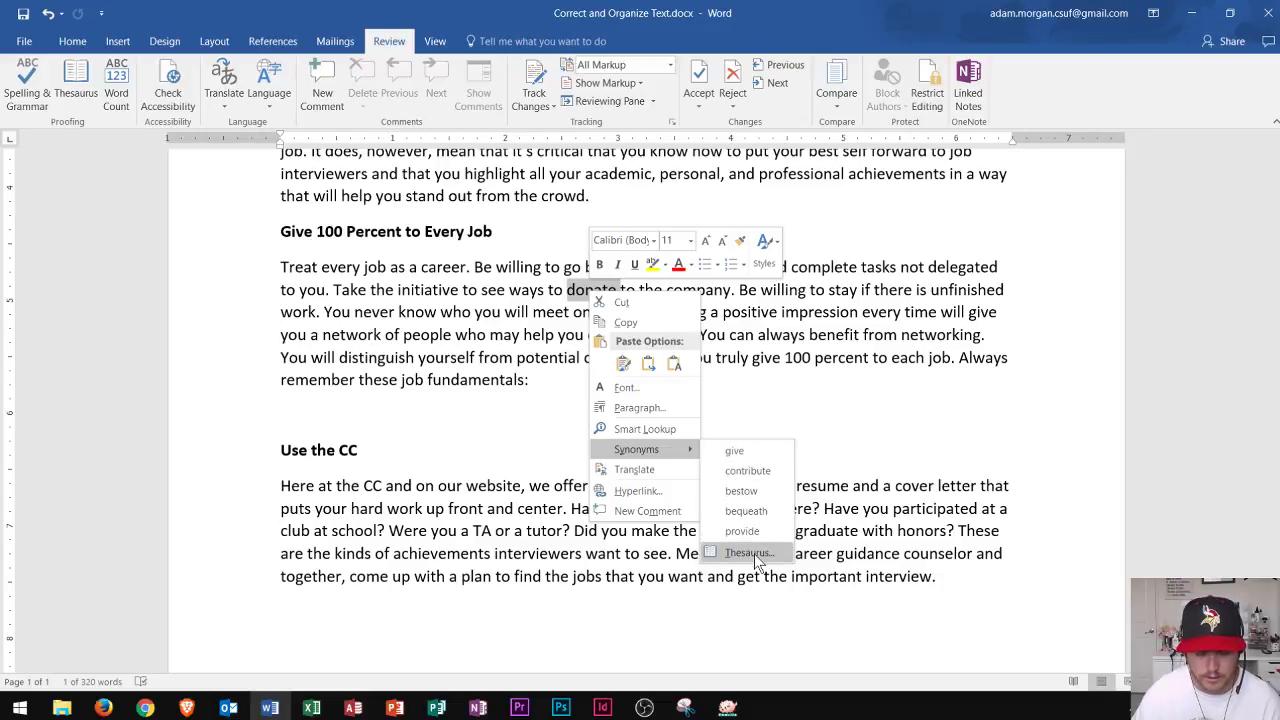
click(748, 553)
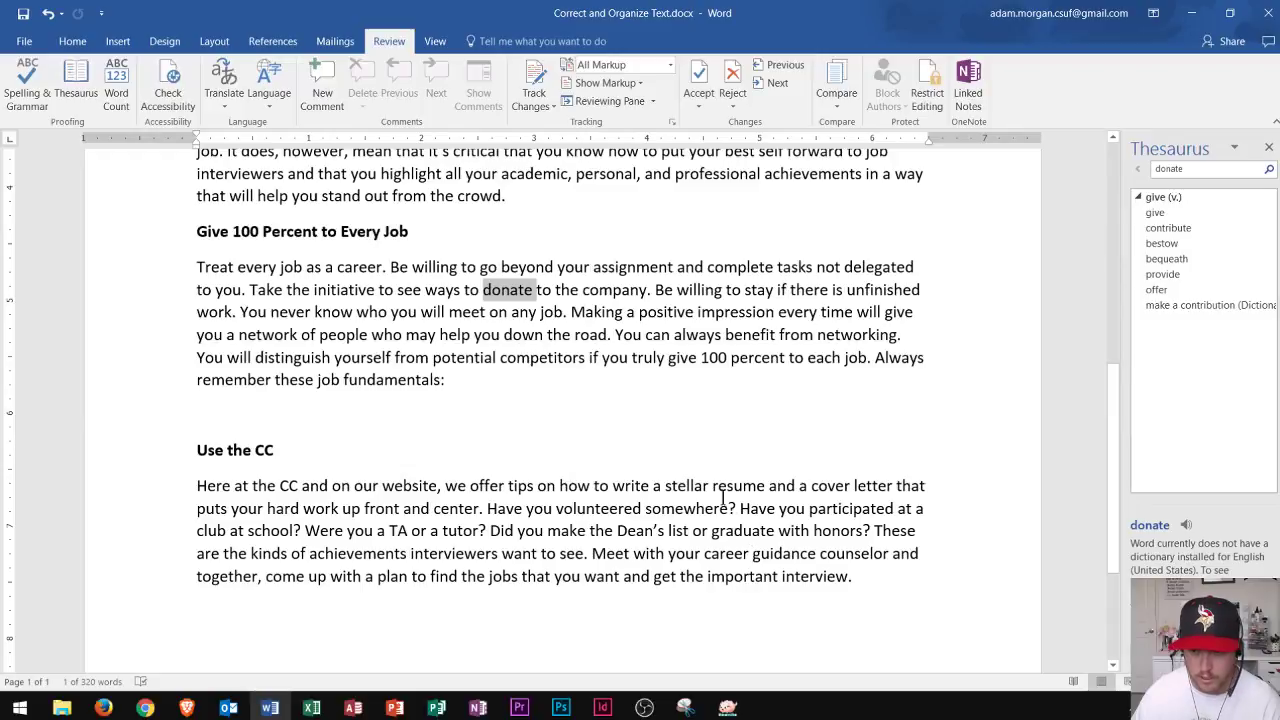
click(1166, 230)
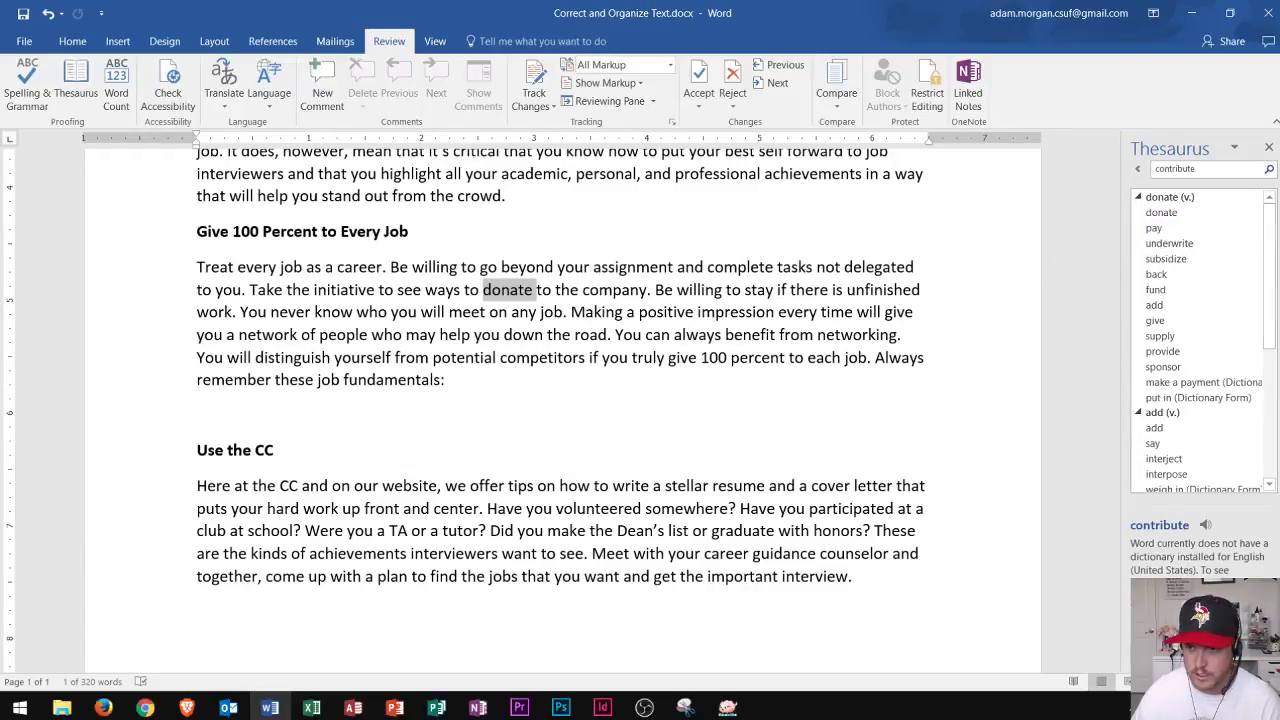
click(1147, 199)
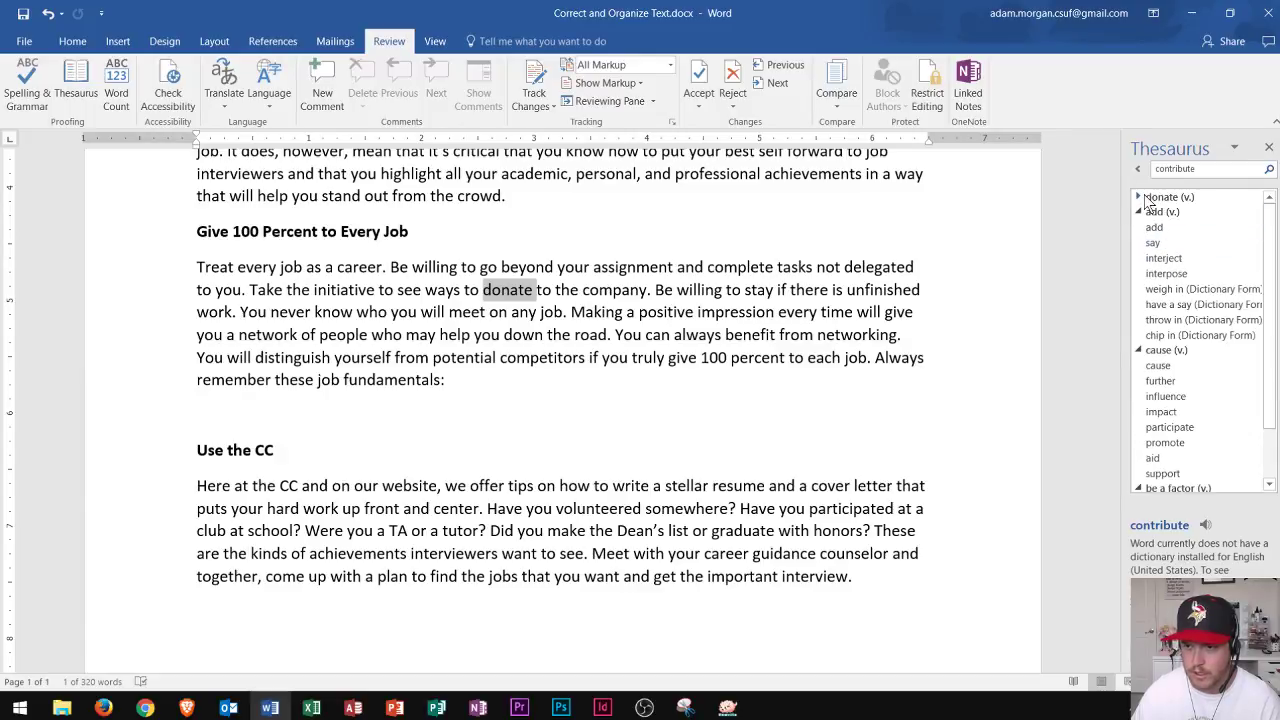
click(1148, 200)
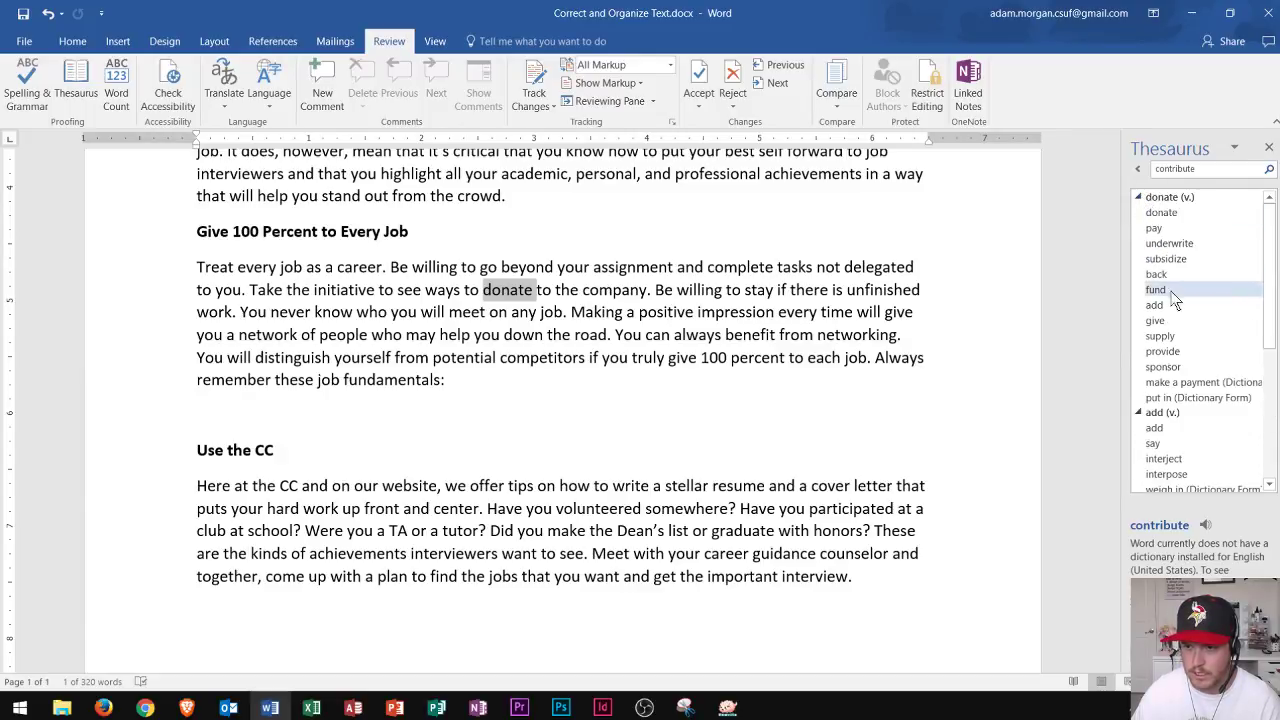
click(1269, 150)
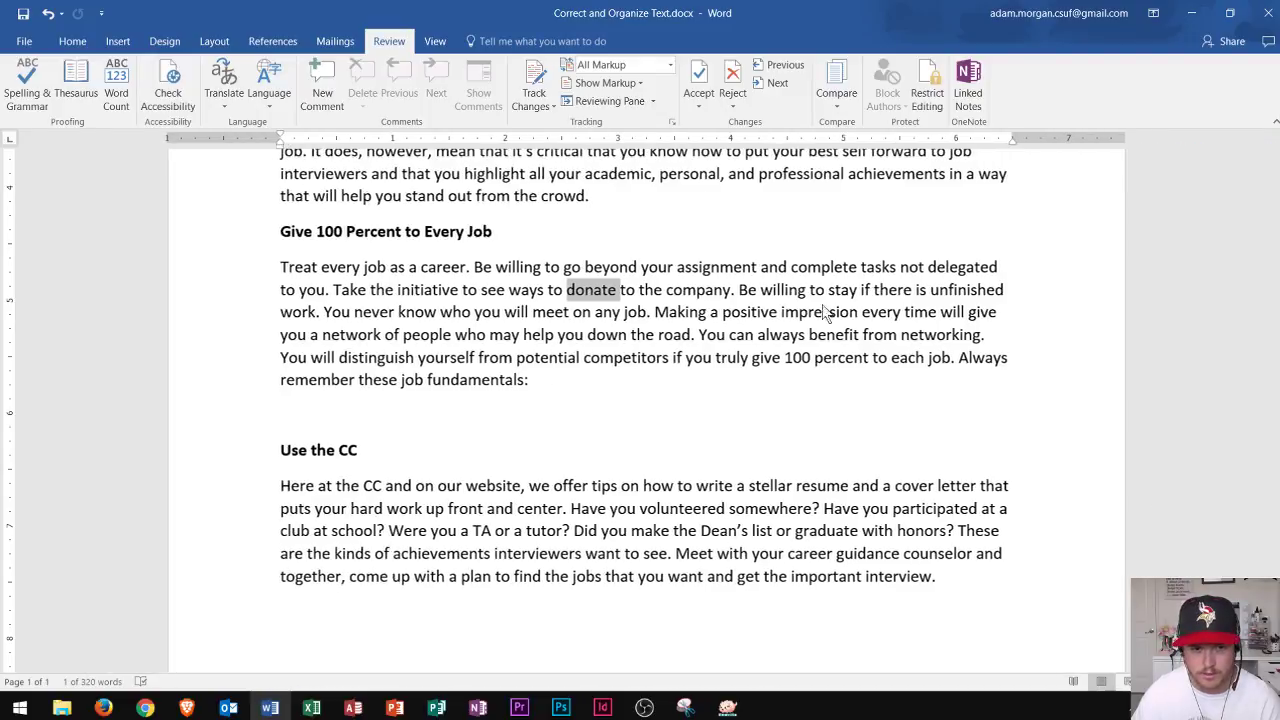
Swap 'donate' for the synonym 'contribute' in the initiative sentence
right_click(583, 294)
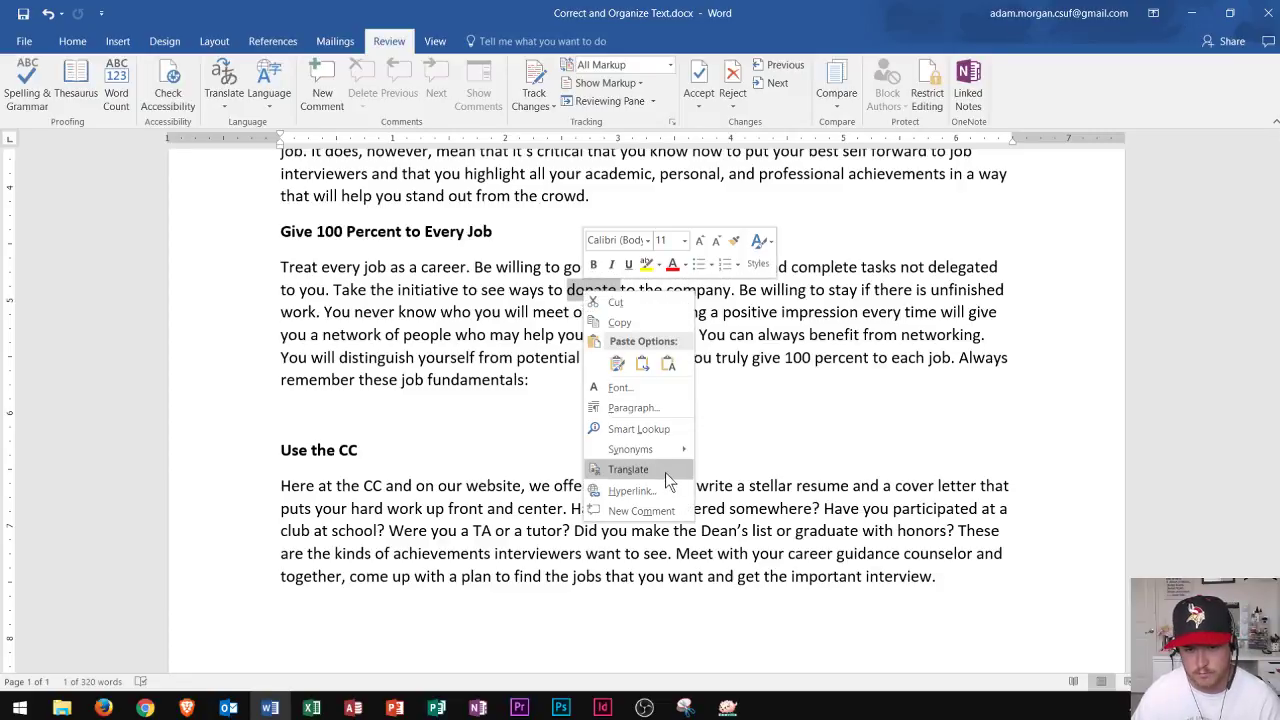
mouse_move(664, 450)
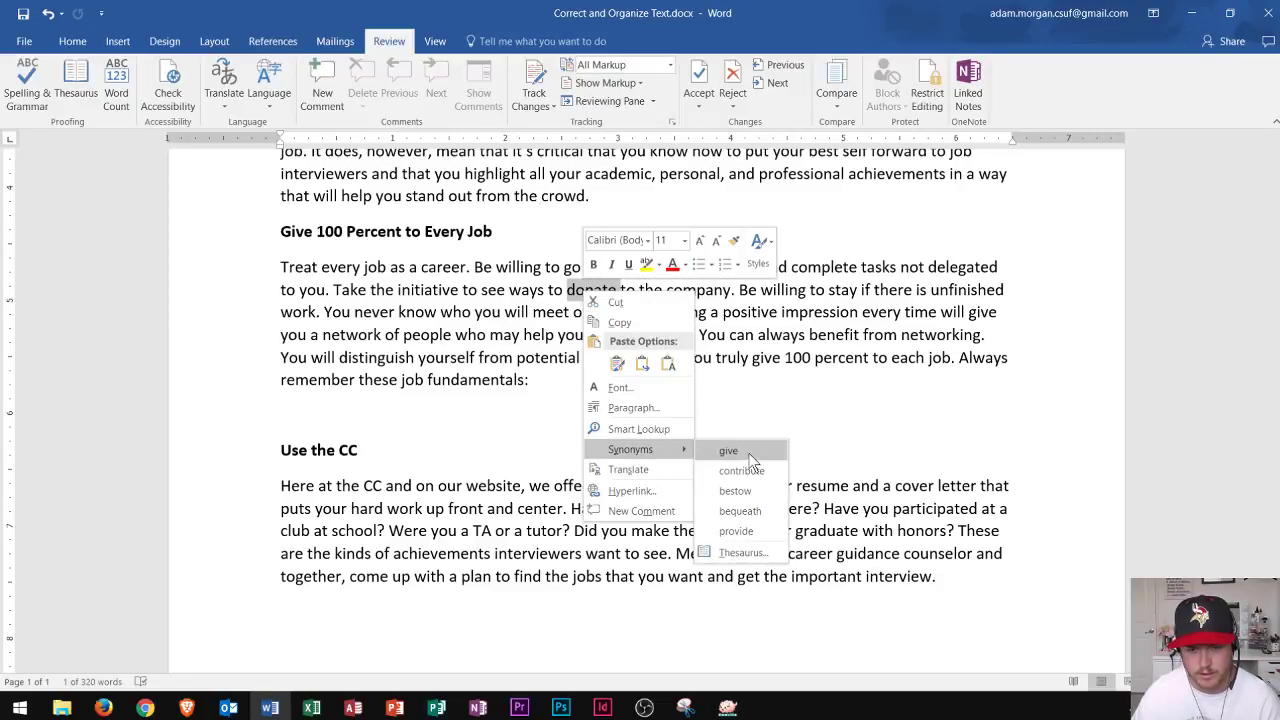
click(741, 471)
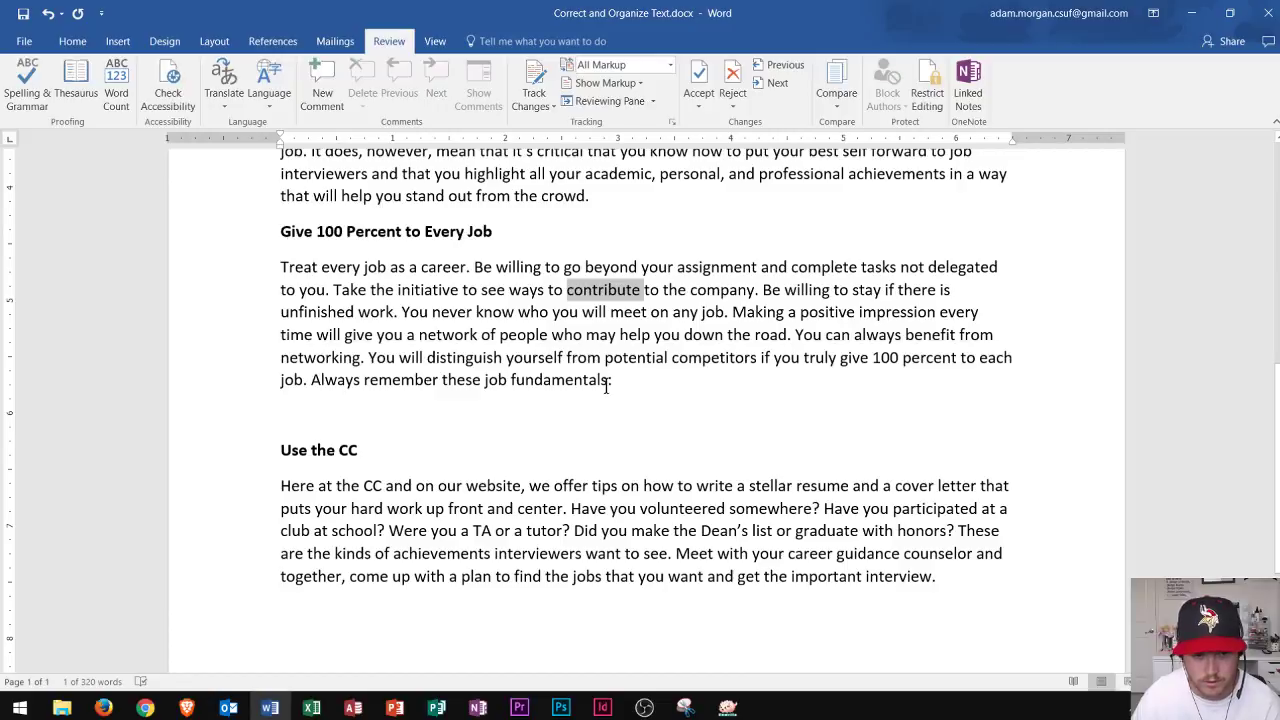
click(572, 386)
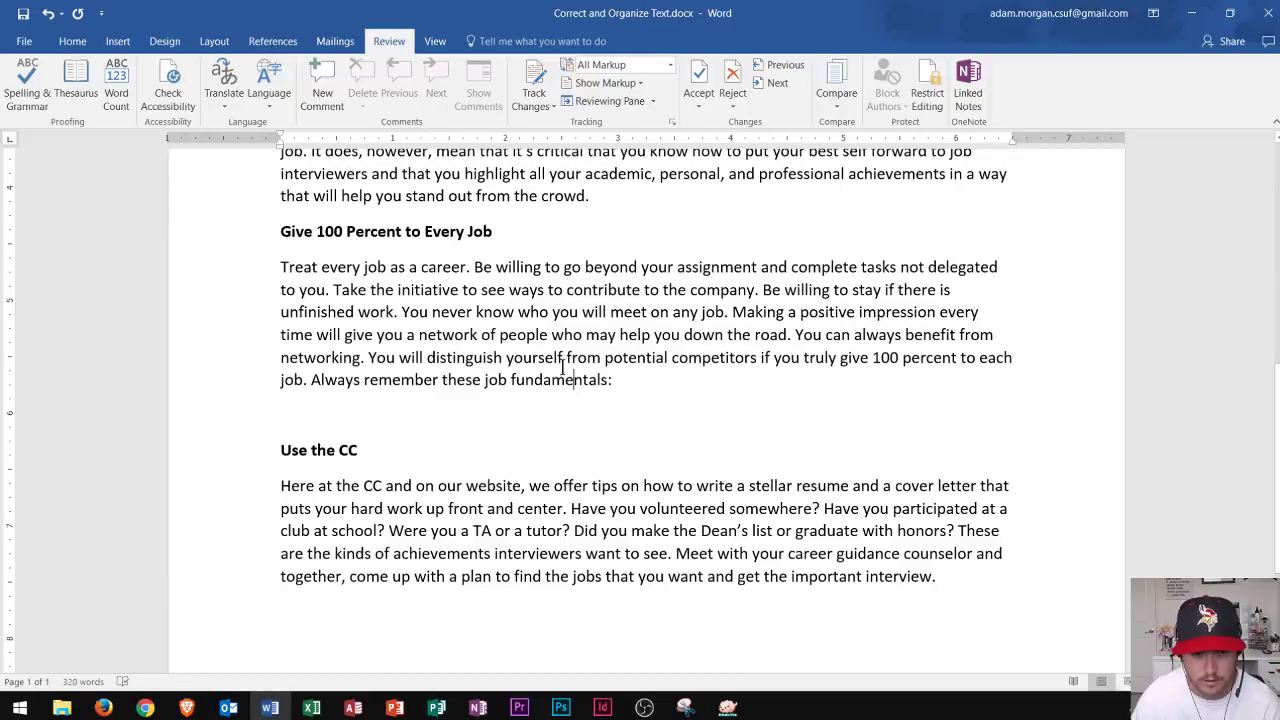
Replace 'fundamentals' with the synonym 'basics' in 'Always remember these job basics:'
right_click(574, 389)
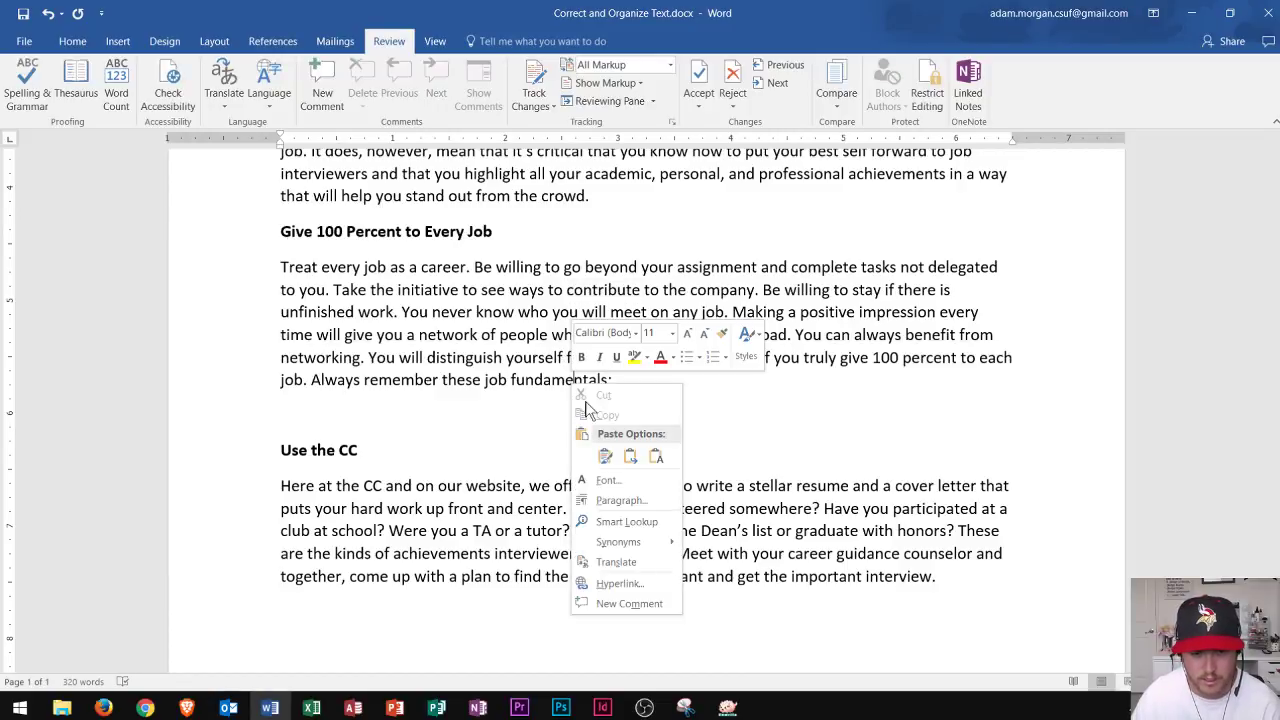
mouse_move(616, 542)
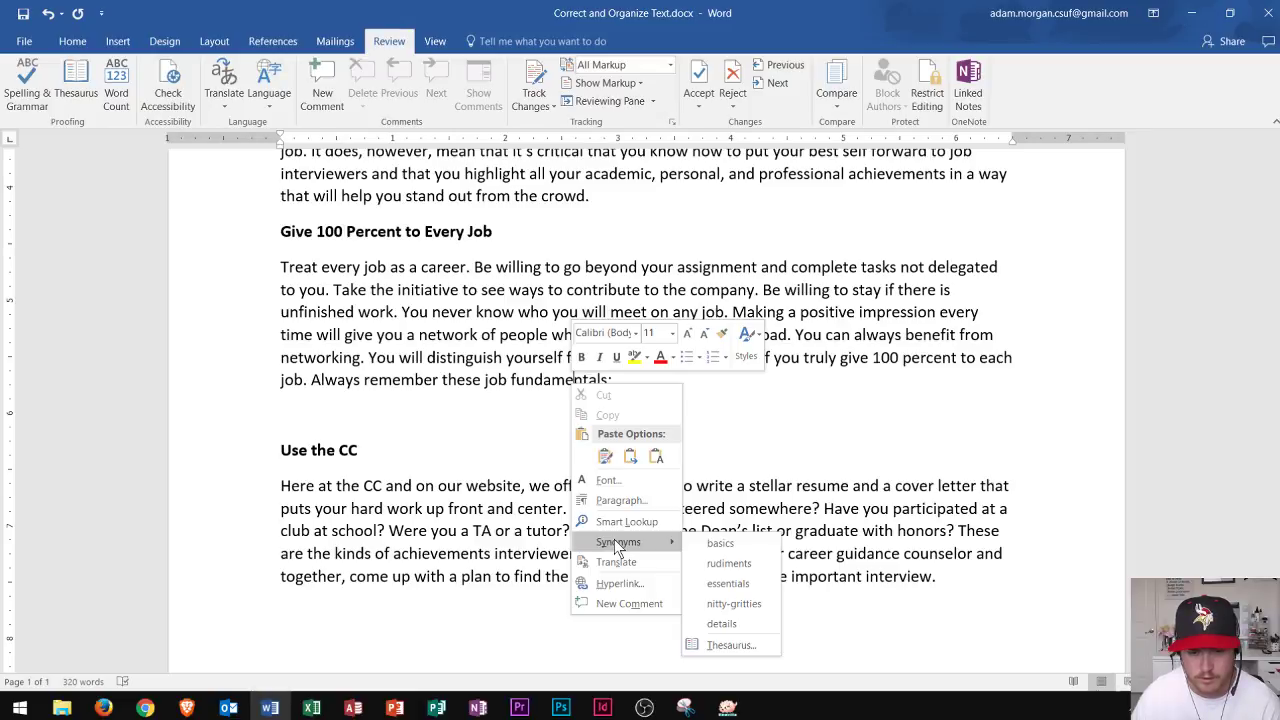
click(720, 546)
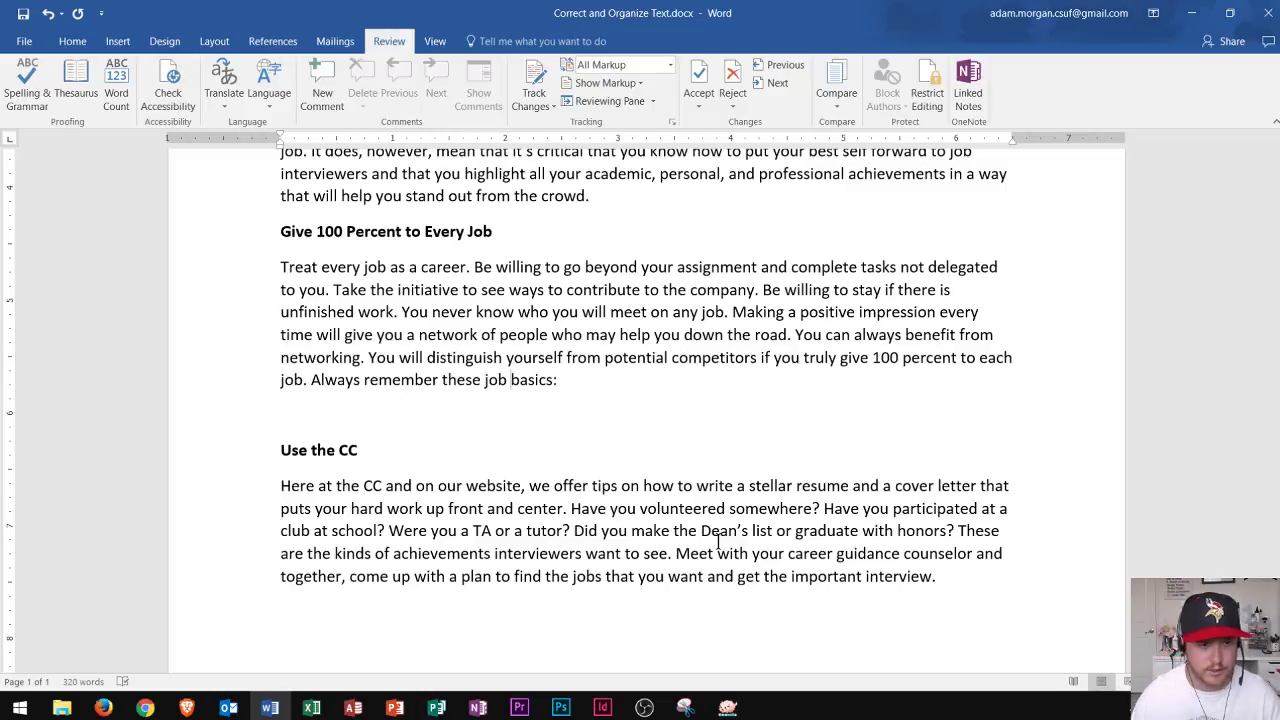
Drag the Associate degree sentence to follow 'stand out from the crowd.'
scroll(710, 555, up, 5)
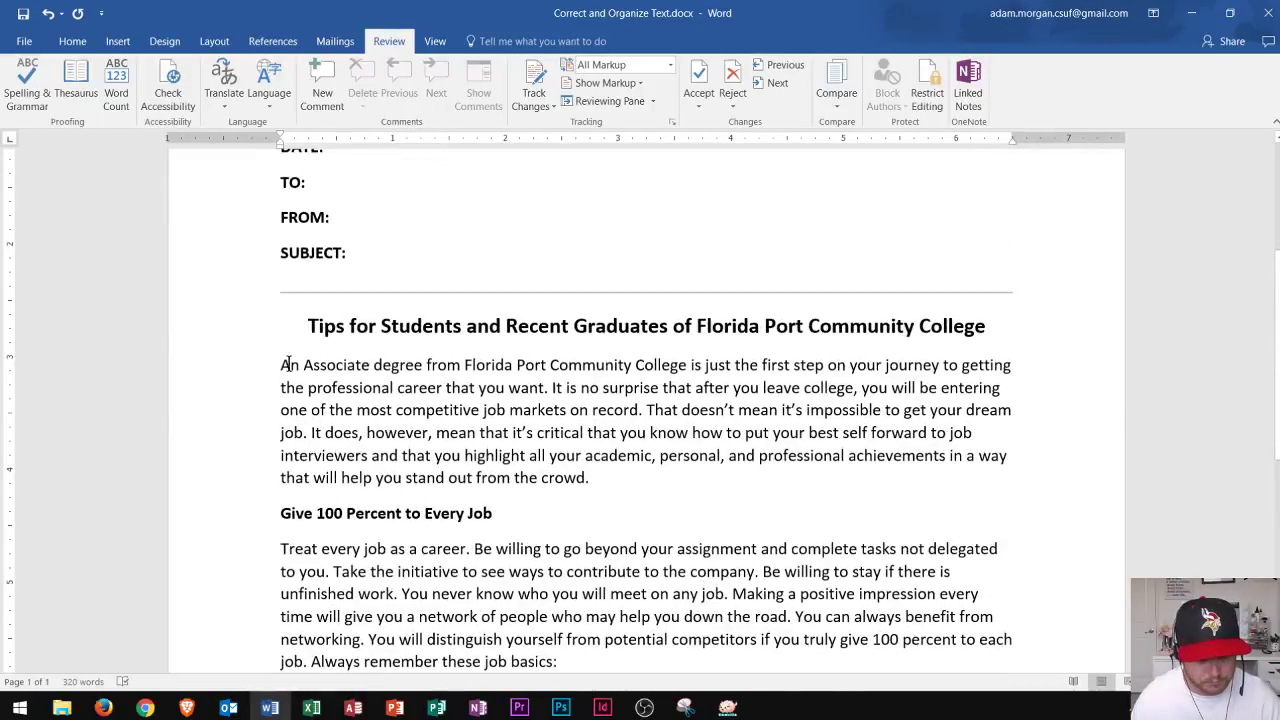
triple_click(357, 365)
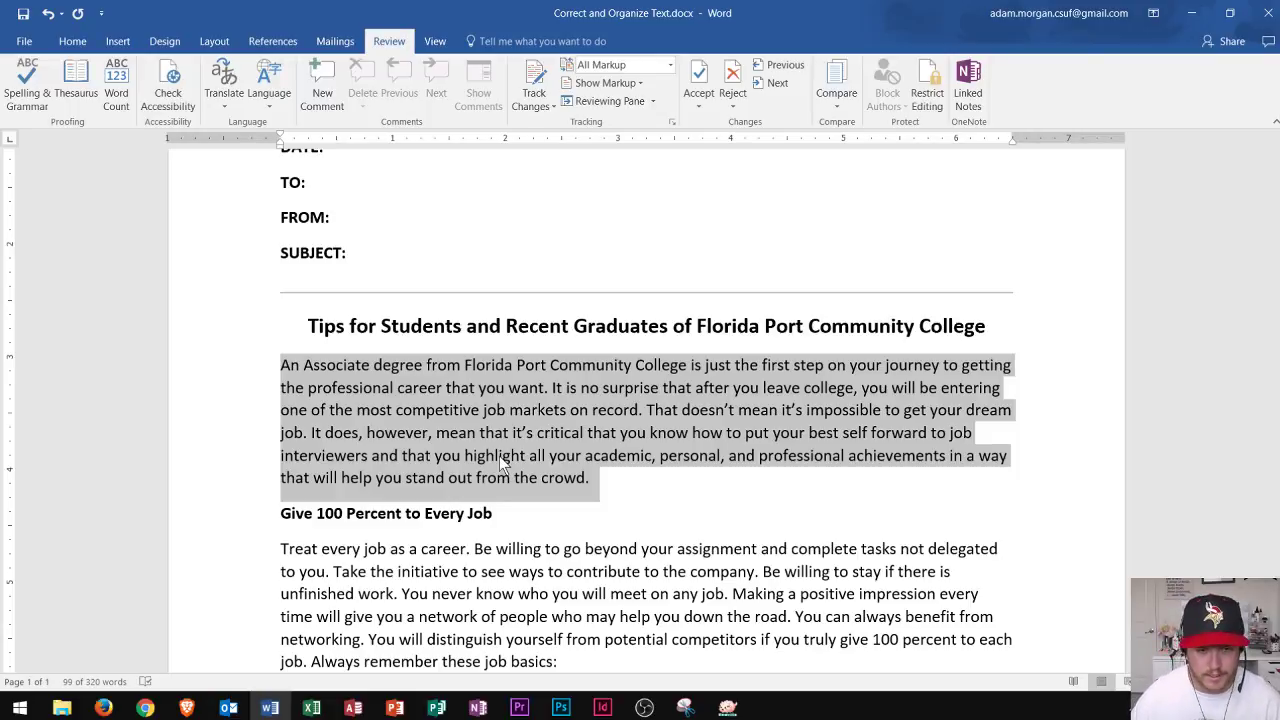
click(507, 414)
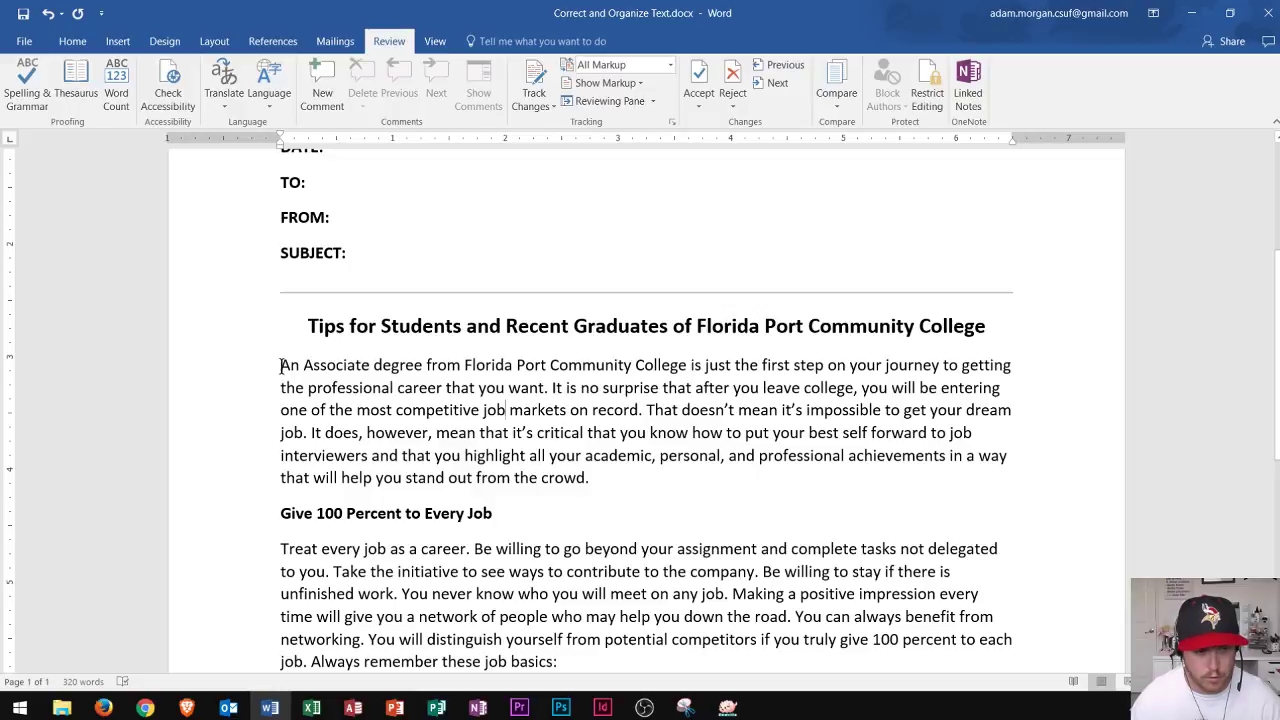
drag(294, 366, 553, 389)
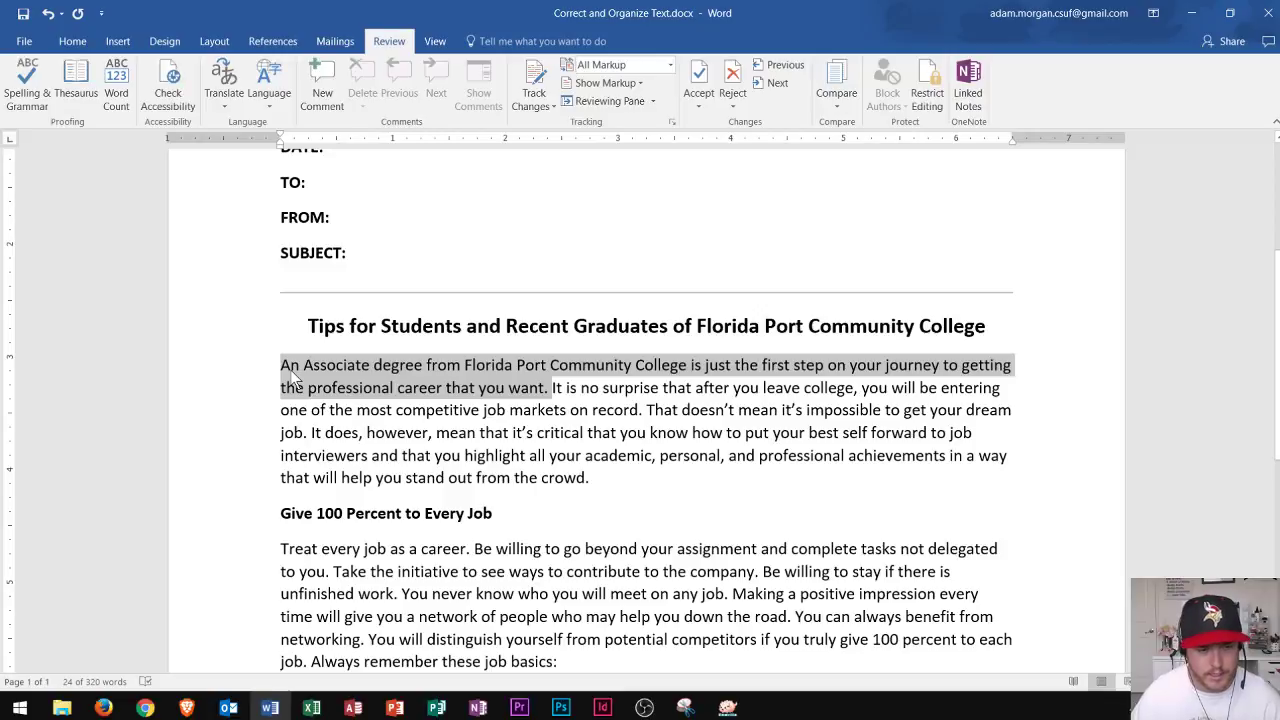
drag(294, 378, 608, 490)
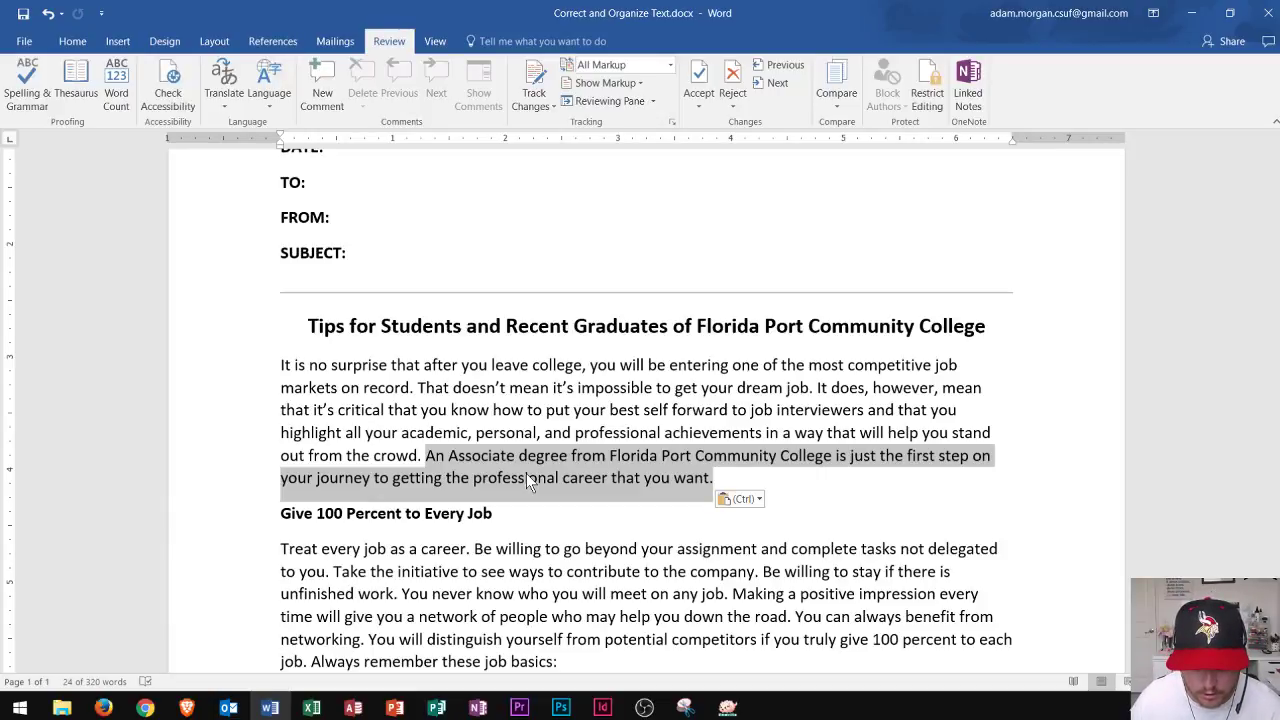
click(532, 409)
scroll(629, 375, up, 4)
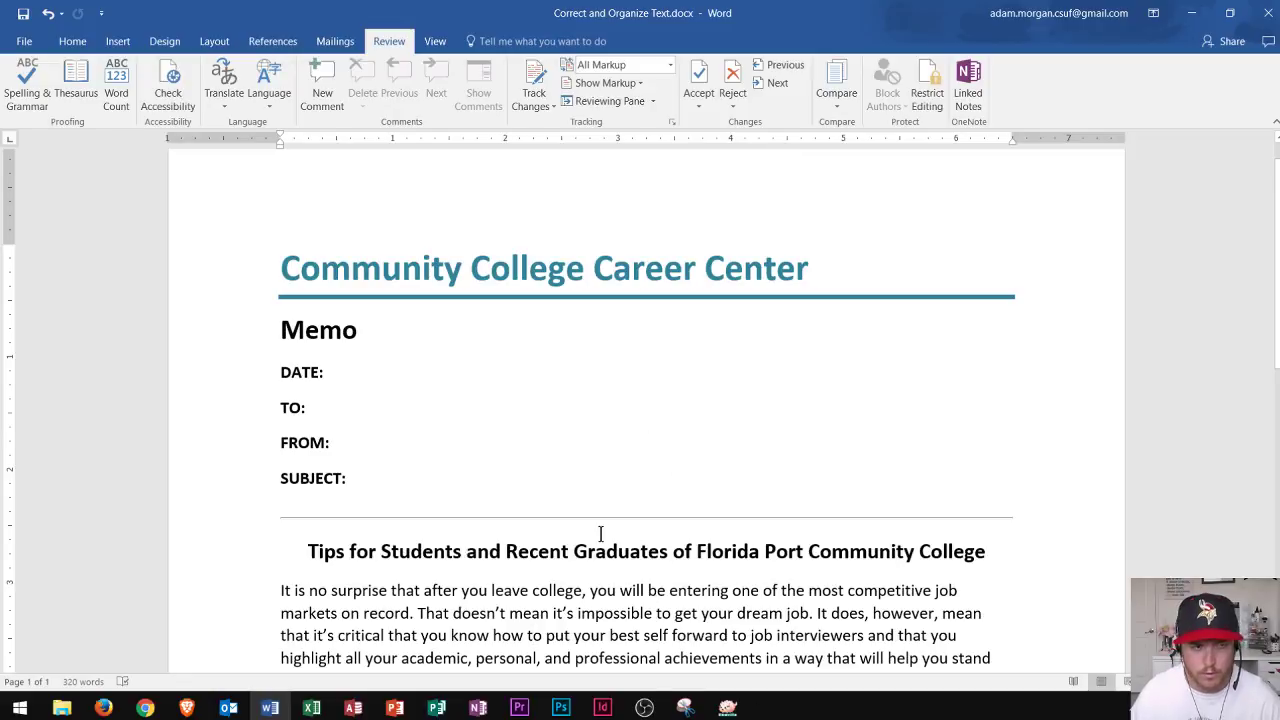
Replace all 'Career Center' with 'CC' using Match case, making one replacement
click(73, 43)
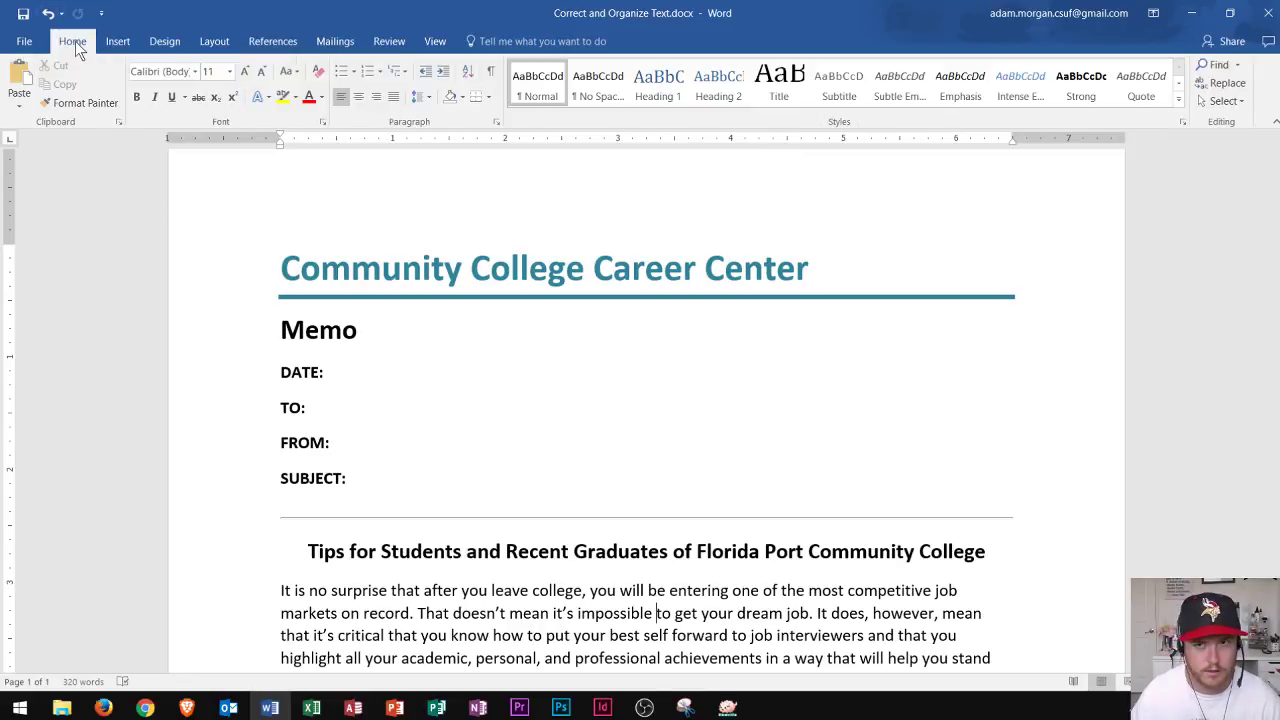
click(1228, 84)
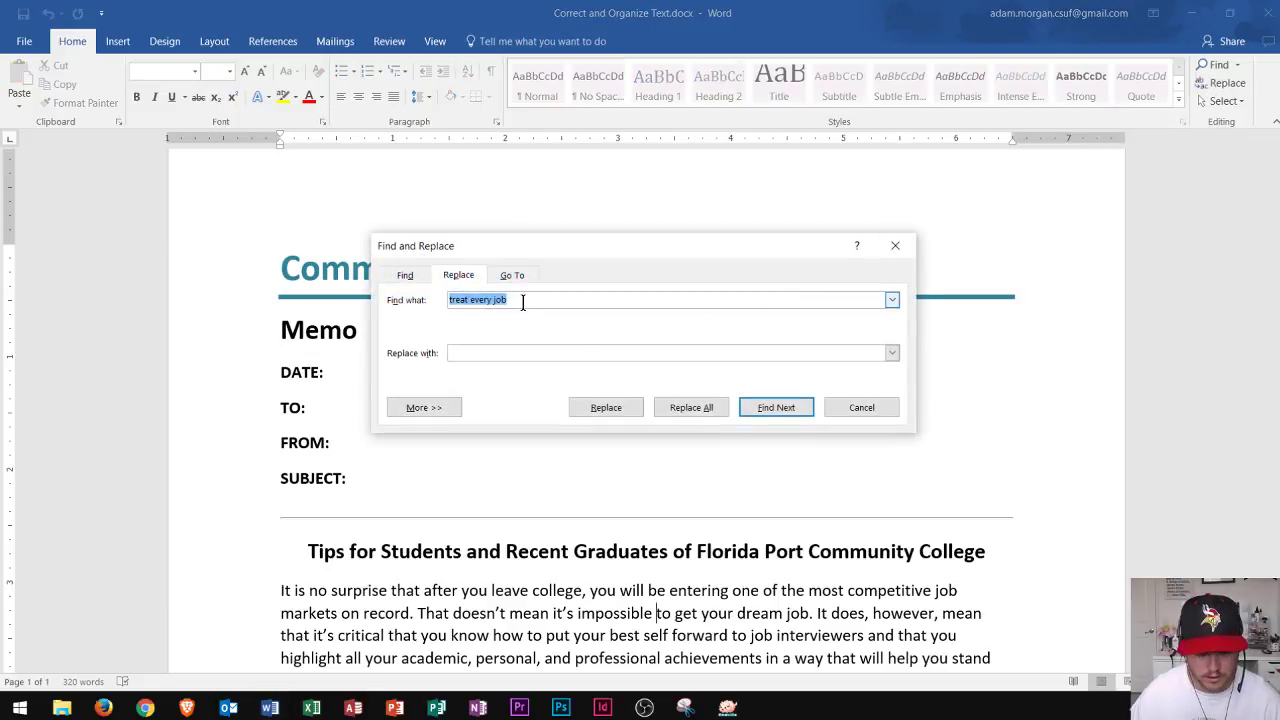
key(BackSpace)
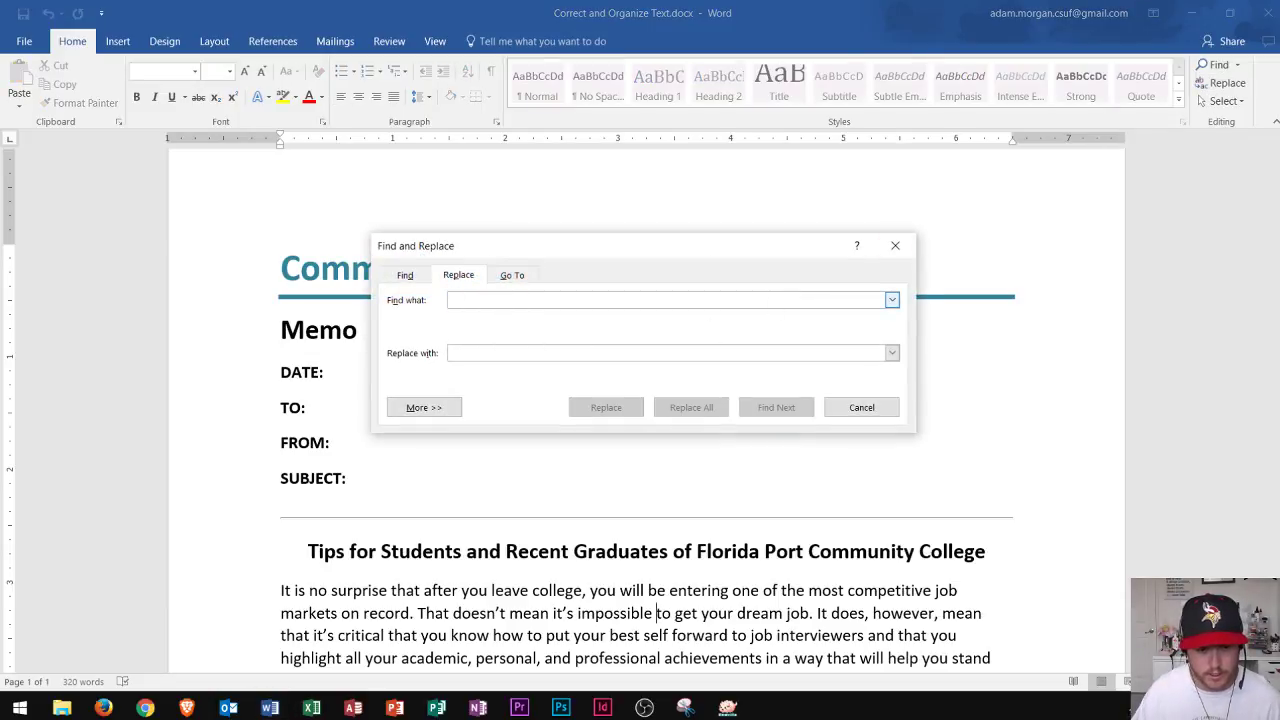
text(Career Center)
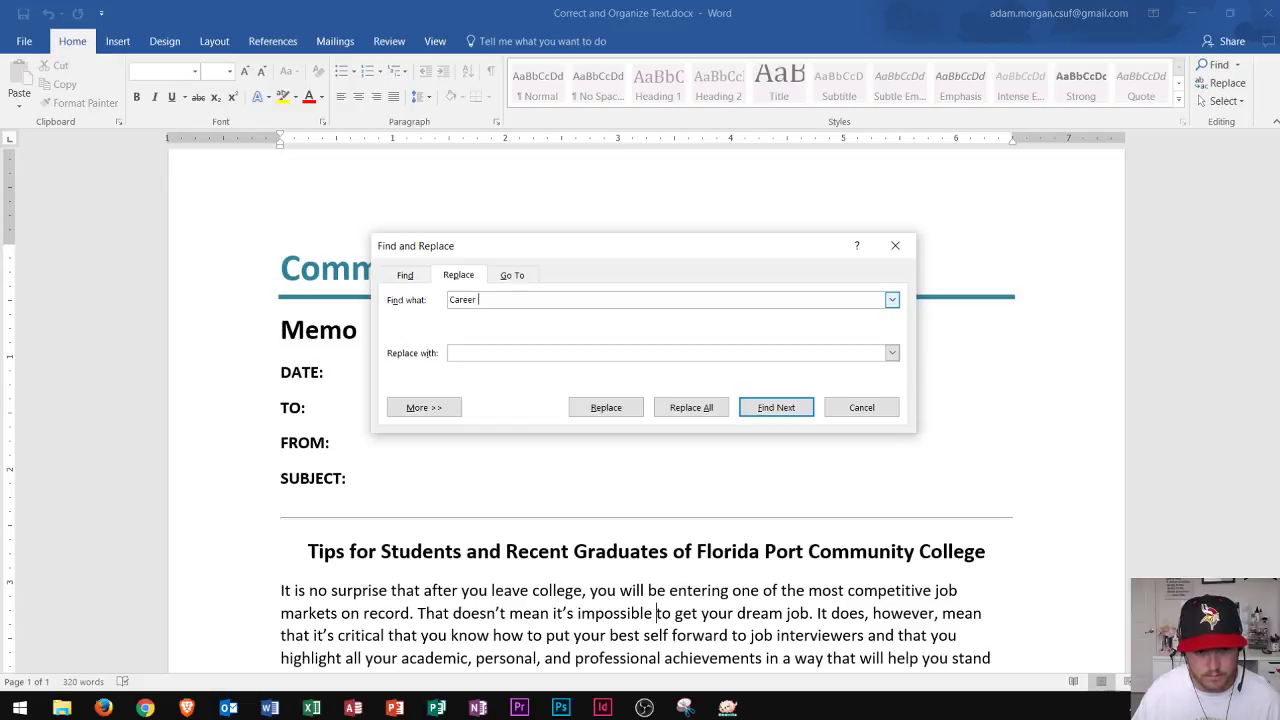
click(503, 355)
text(CC)
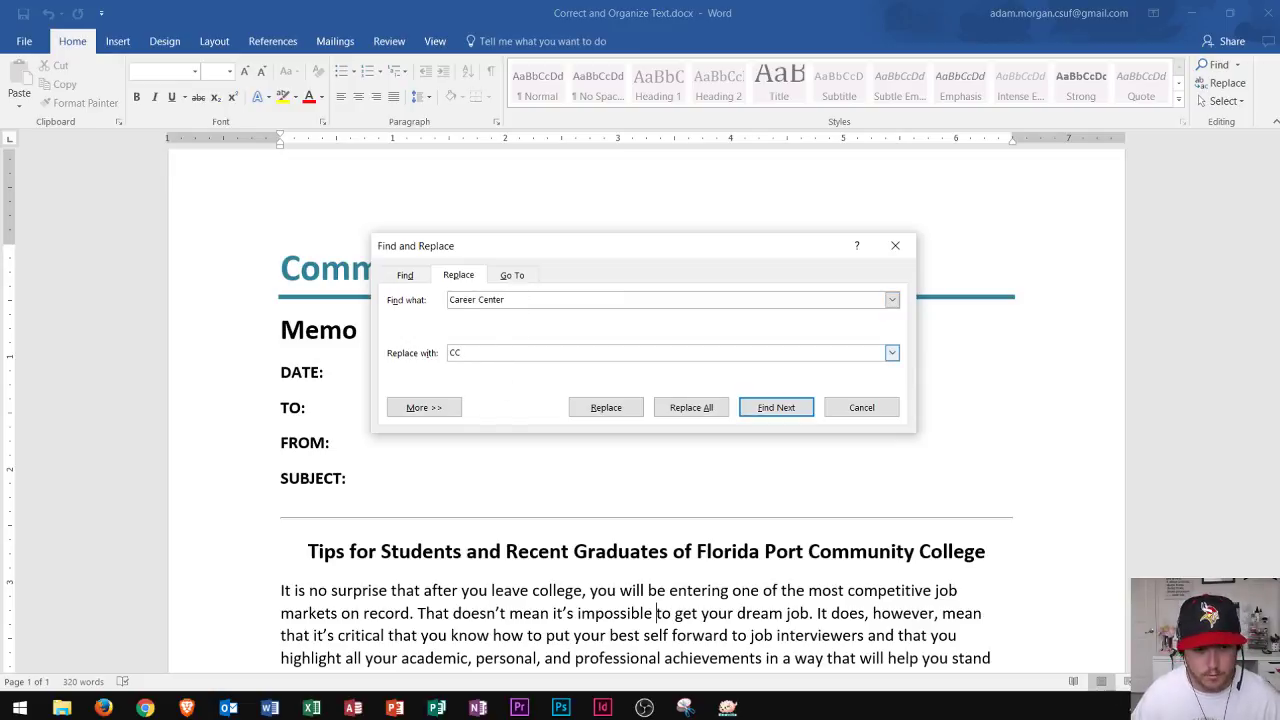
click(424, 407)
click(403, 467)
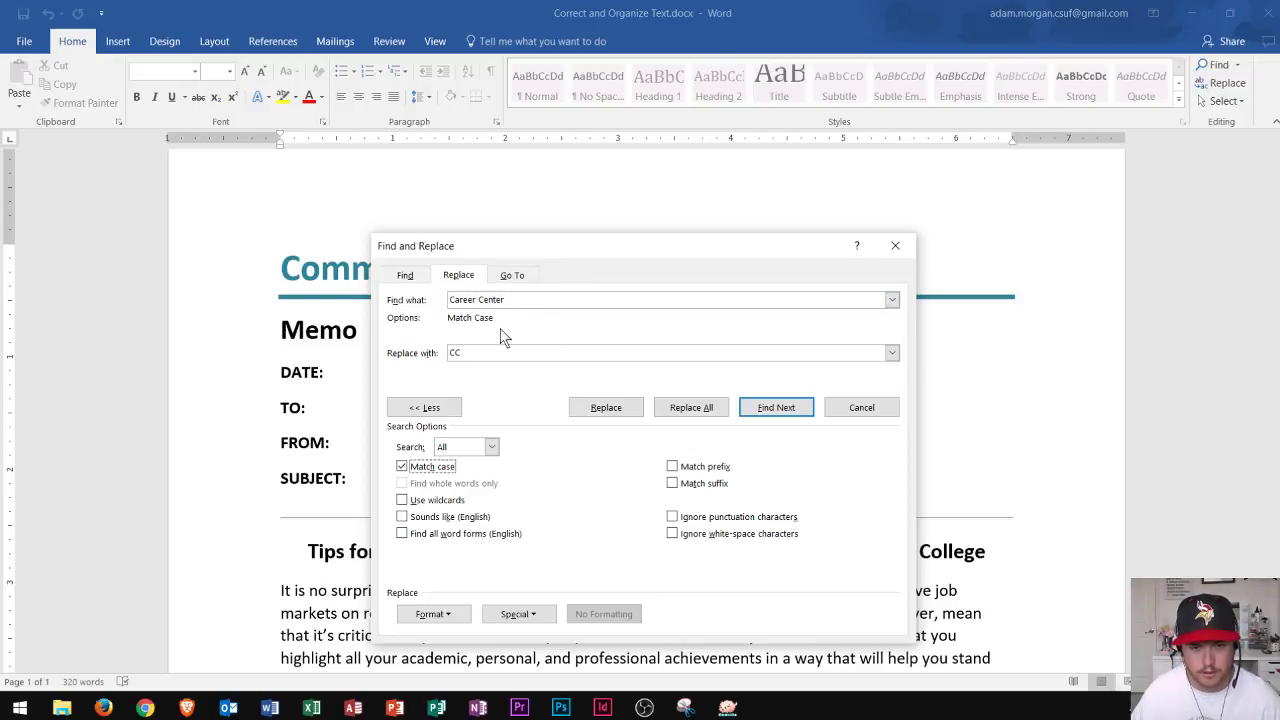
click(703, 414)
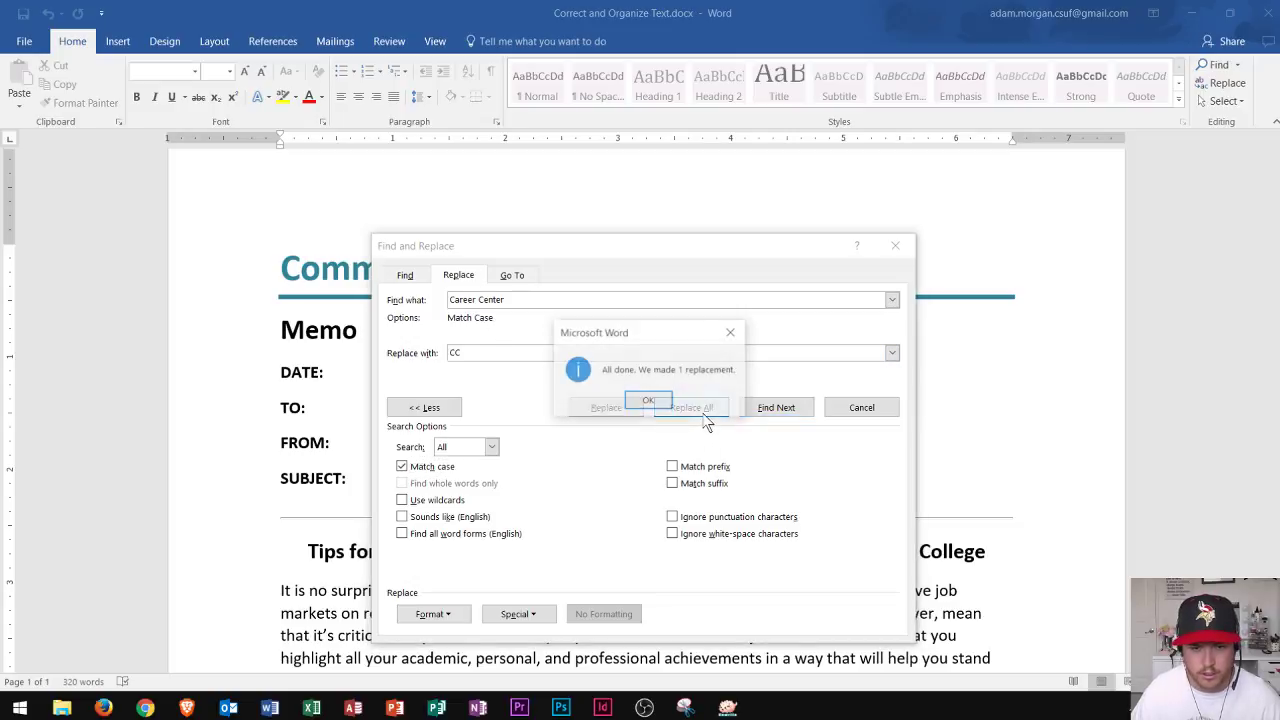
click(650, 403)
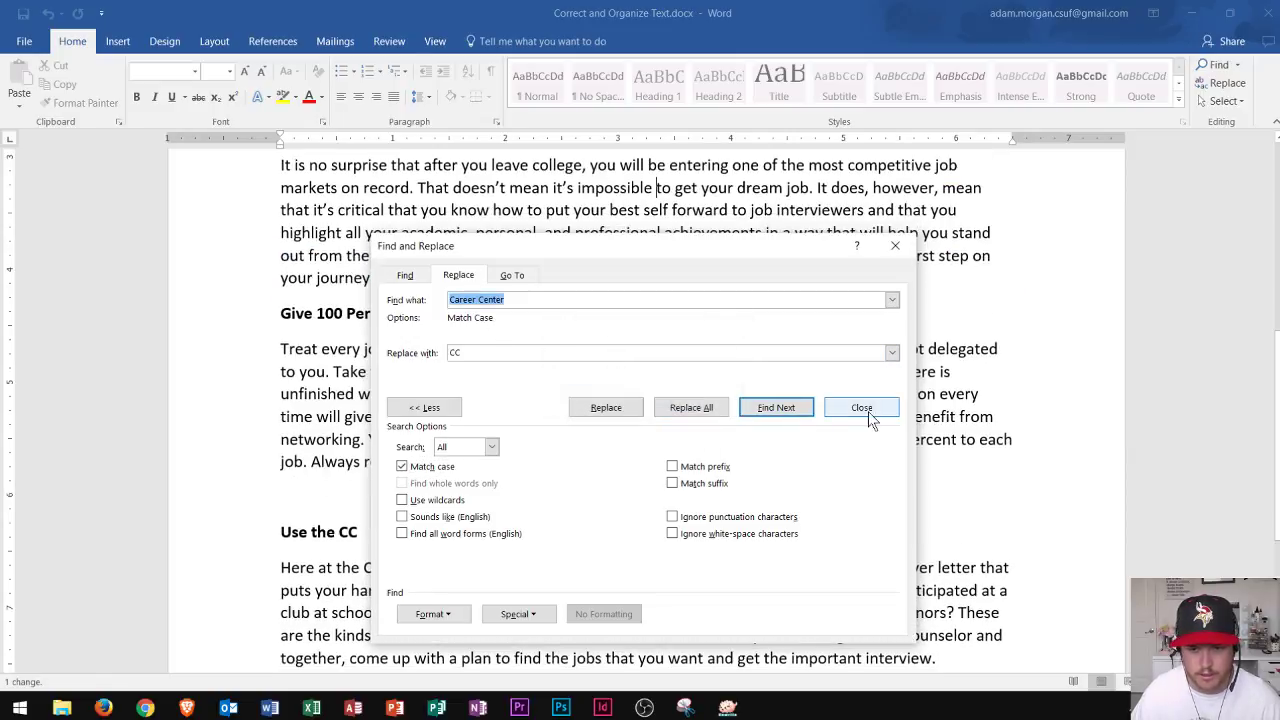
click(861, 408)
scroll(672, 375, up, 7)
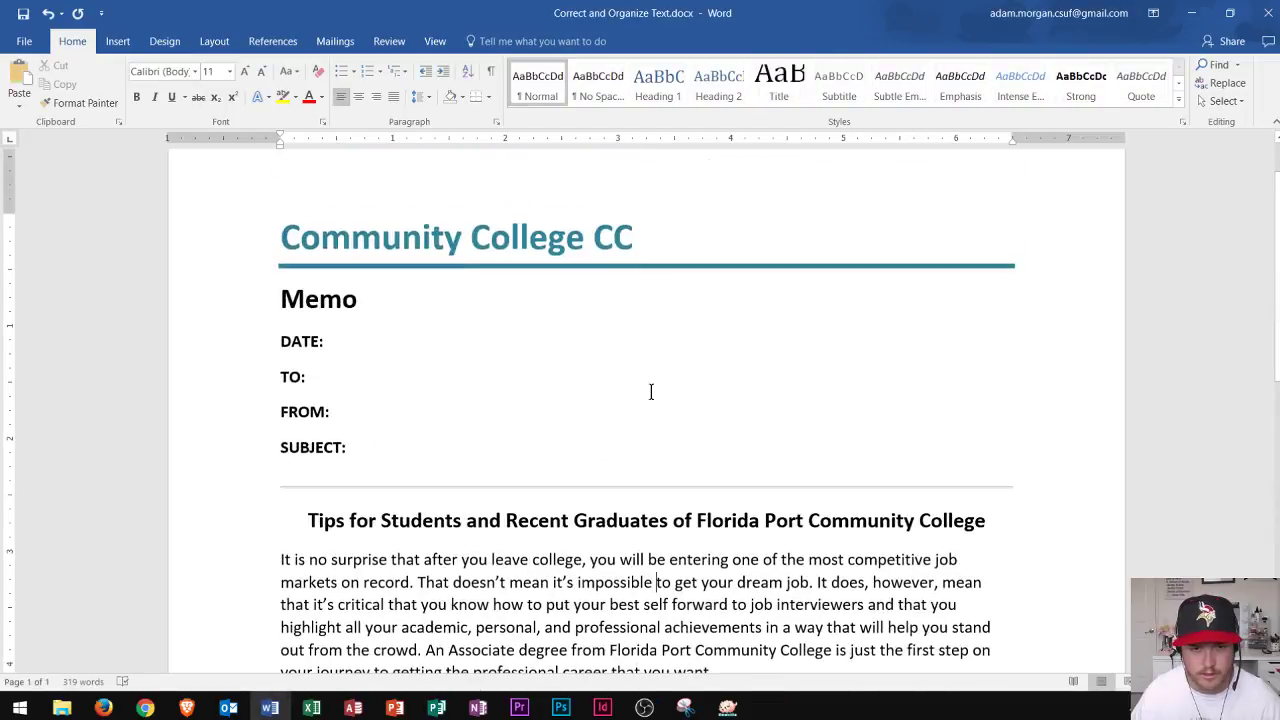